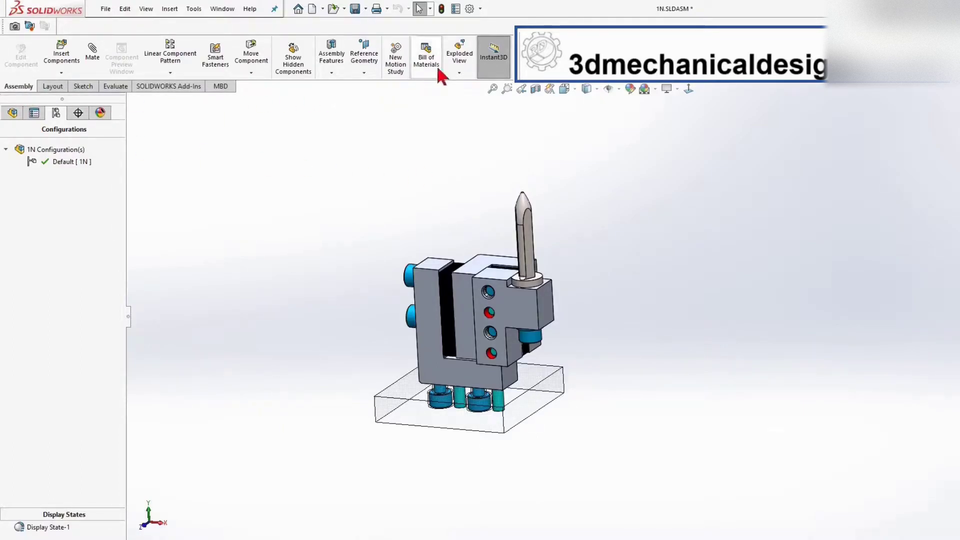
click(458, 54)
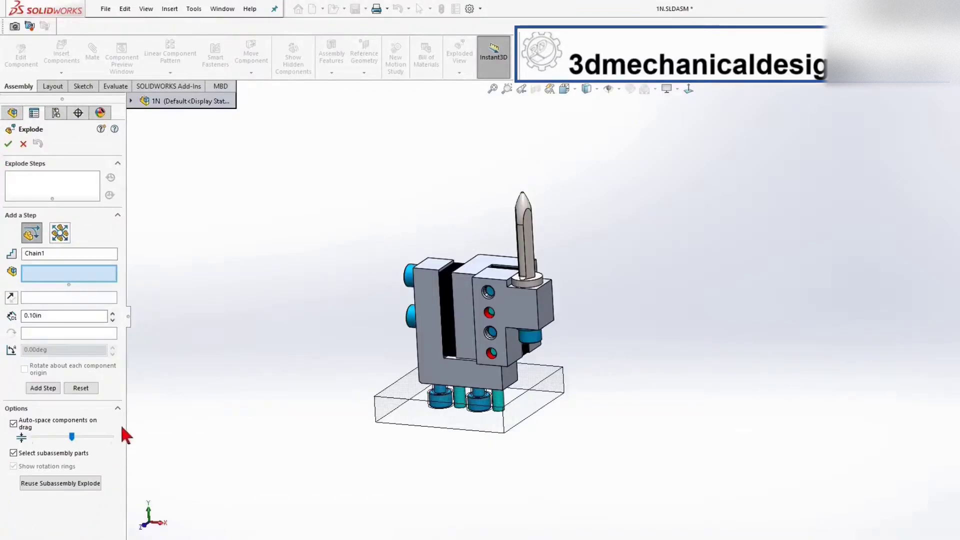
click(23, 144)
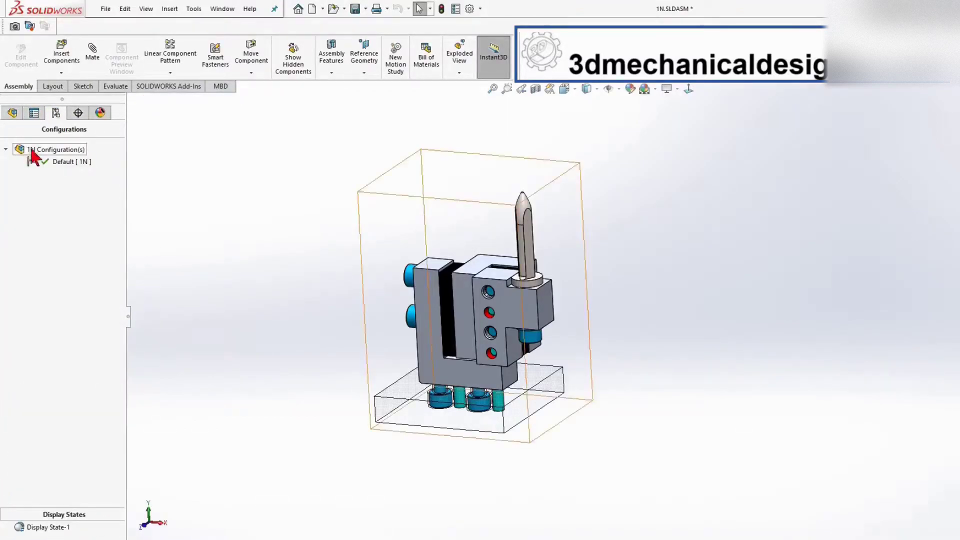
click(169, 9)
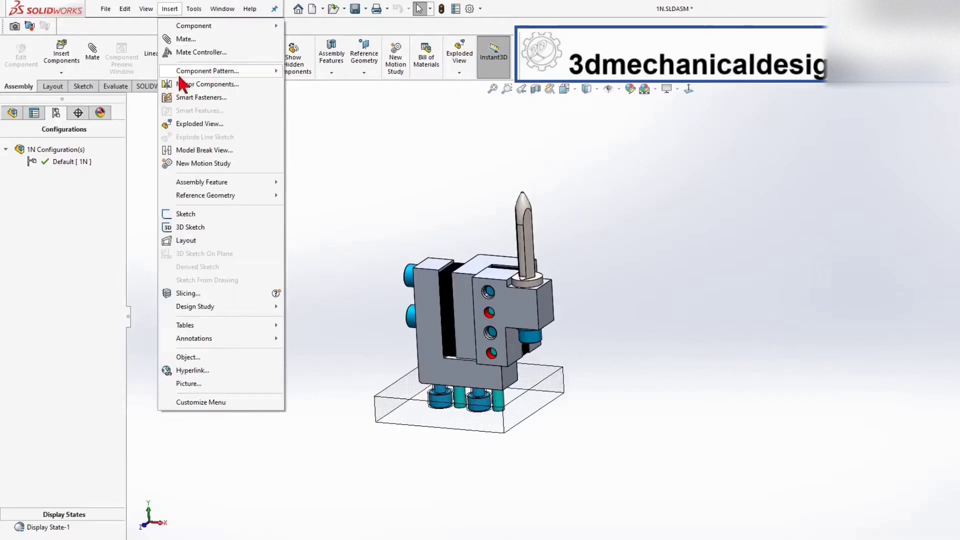
click(200, 124)
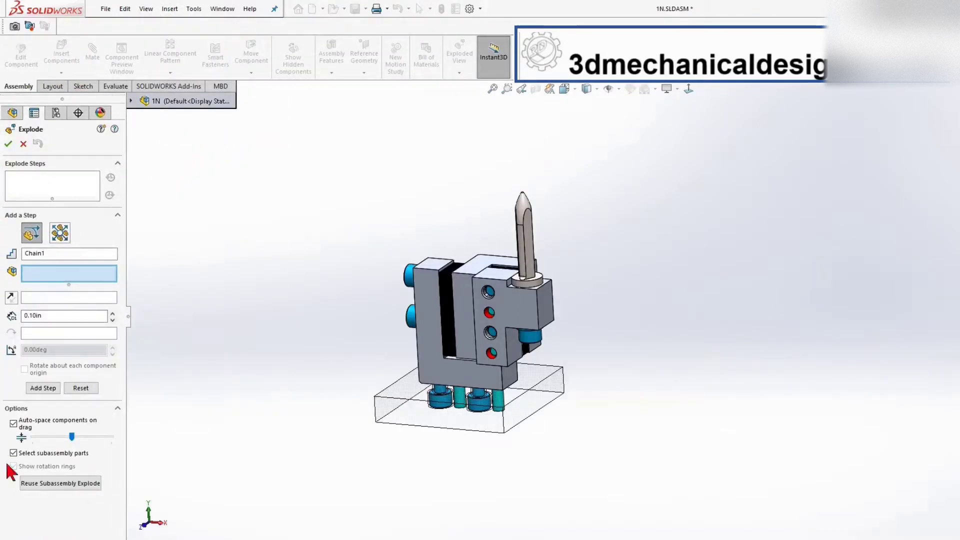
click(22, 144)
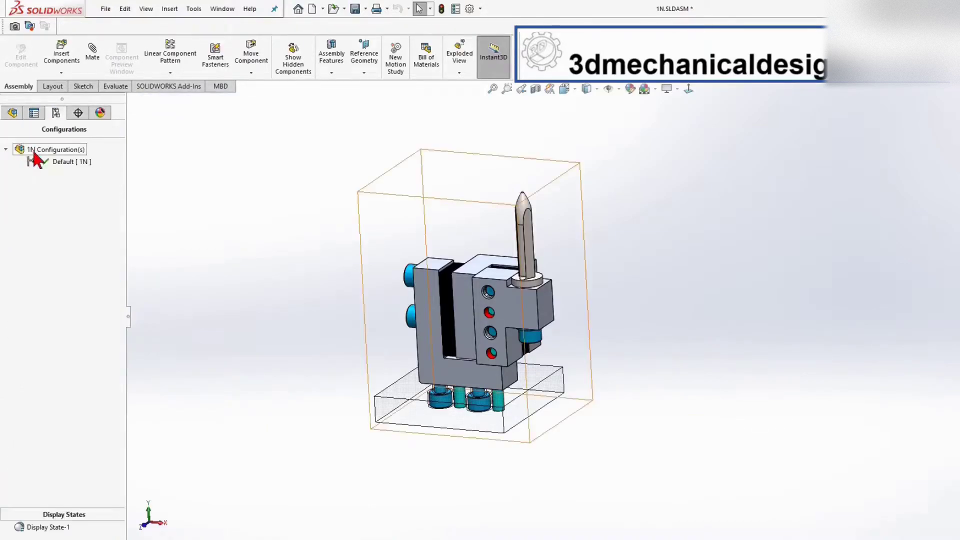
Step: Start an exploded view of the Default configuration and move everything except the punch, its retainer block and screw about 0.82 in along Z
click(59, 160)
right_click(63, 168)
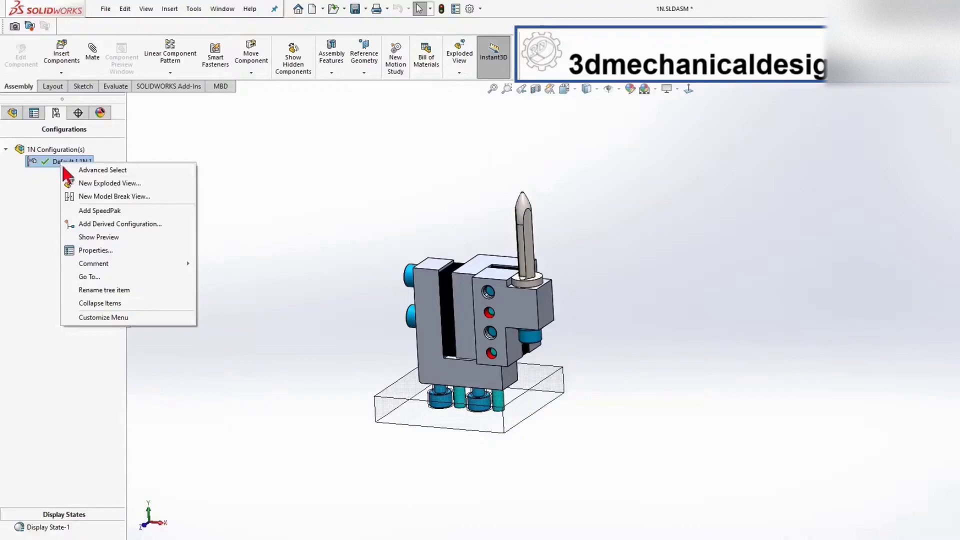
click(91, 183)
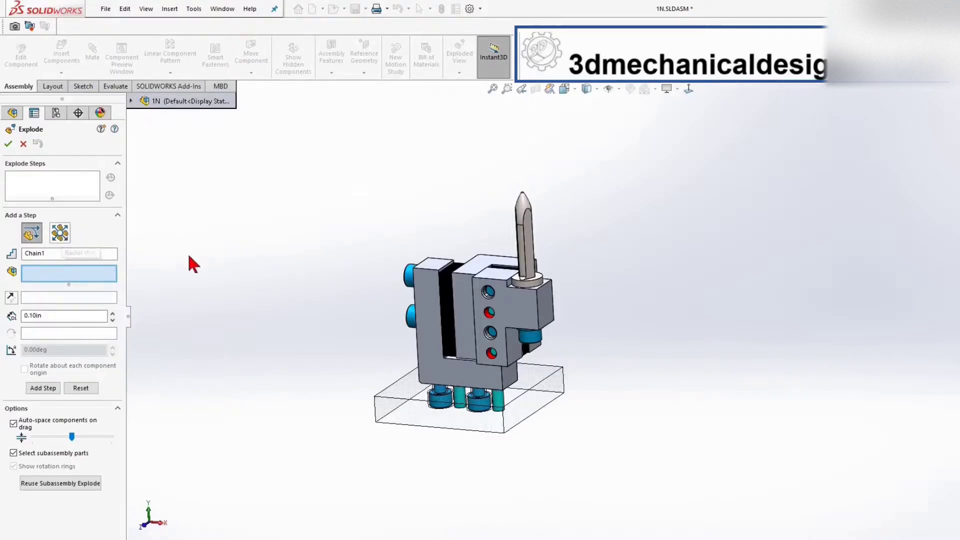
middle_drag(389, 203, 248, 321)
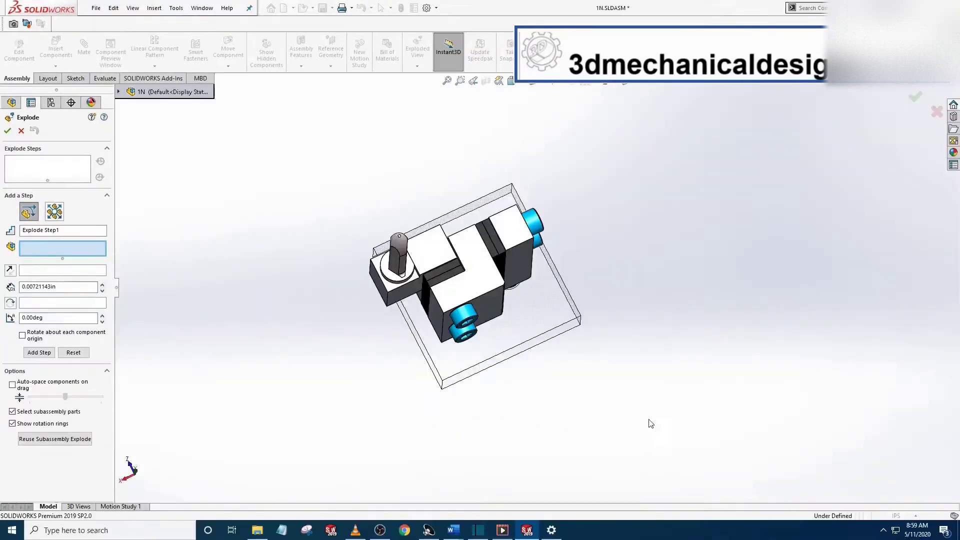
drag(646, 419, 457, 196)
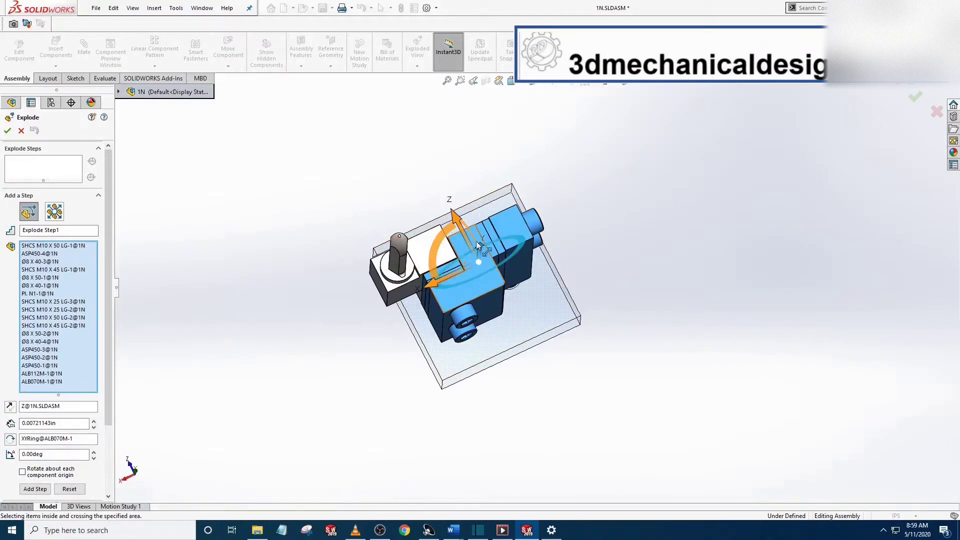
mouse_move(477, 244)
mouse_down()
mouse_move(453, 217)
mouse_move(464, 242)
mouse_up()
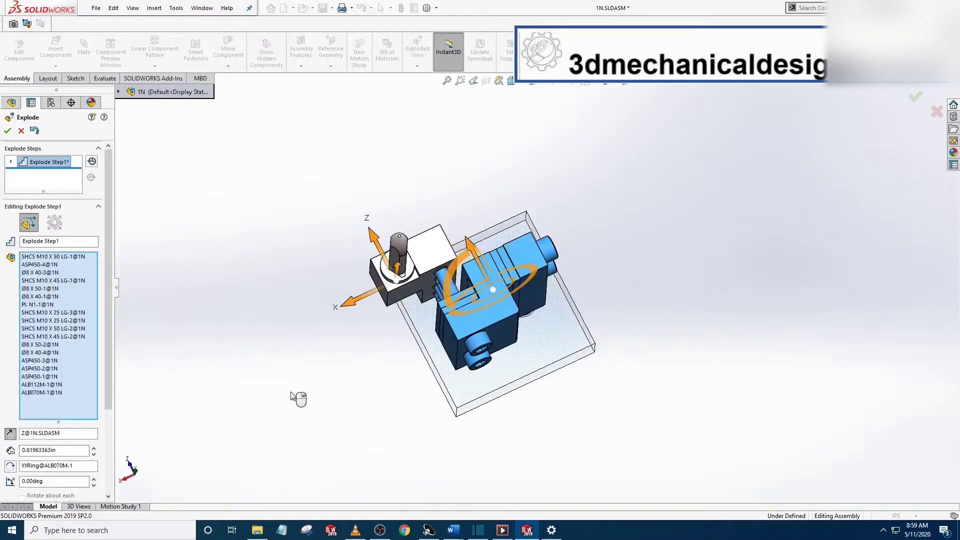
Step: Try a rotation angle on the first explode step, reset it to 0°, and set the explode distance to 1 in
scroll(110, 378, down, 3)
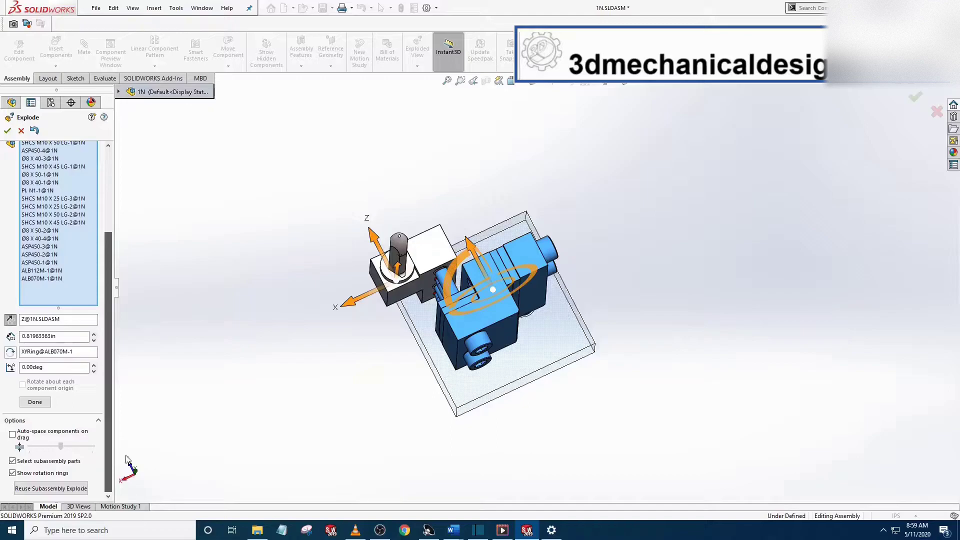
scroll(107, 413, up, 2)
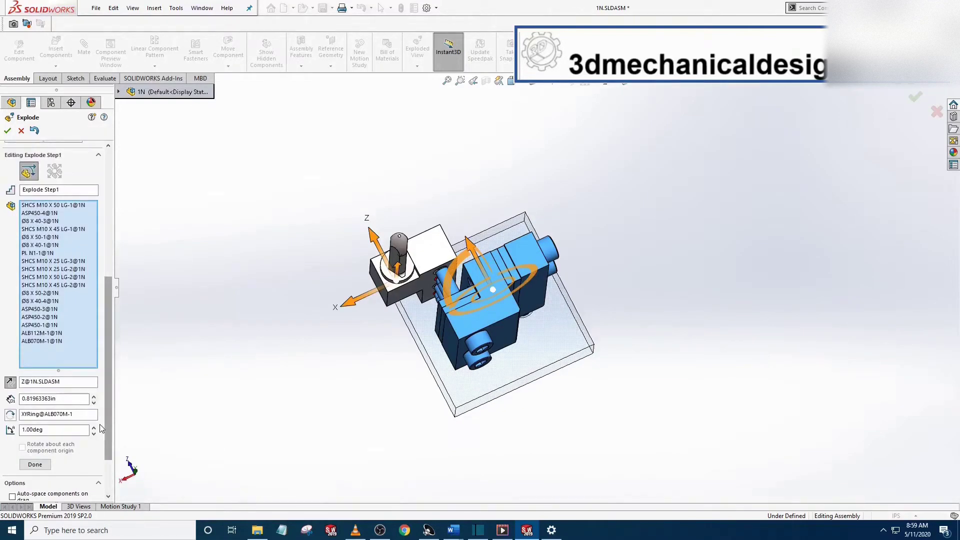
click(94, 427)
drag(93, 428, 93, 434)
click(93, 434)
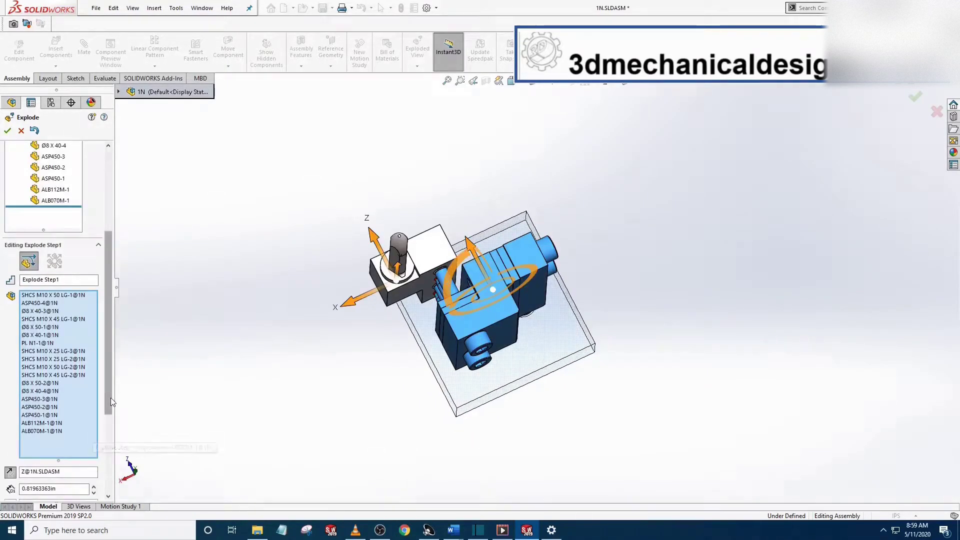
drag(110, 398, 109, 479)
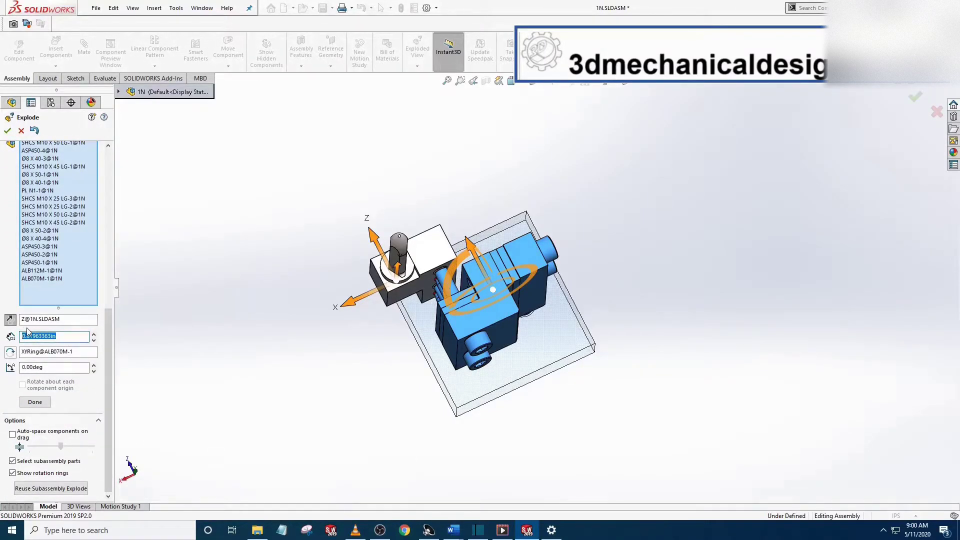
text(1)
key(Return)
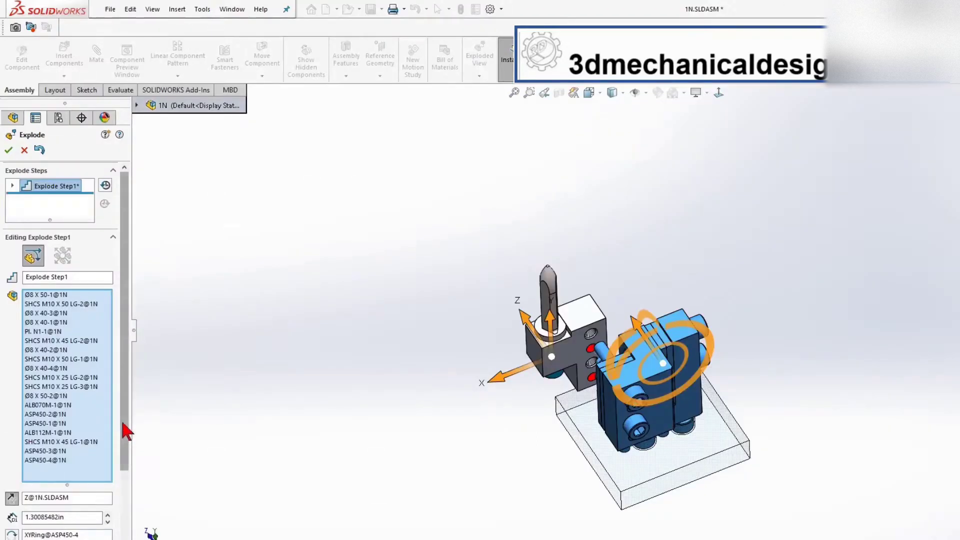
Step: Complete the first explode step with the mounting block group moved about 1.3 in along Z
drag(126, 431, 122, 507)
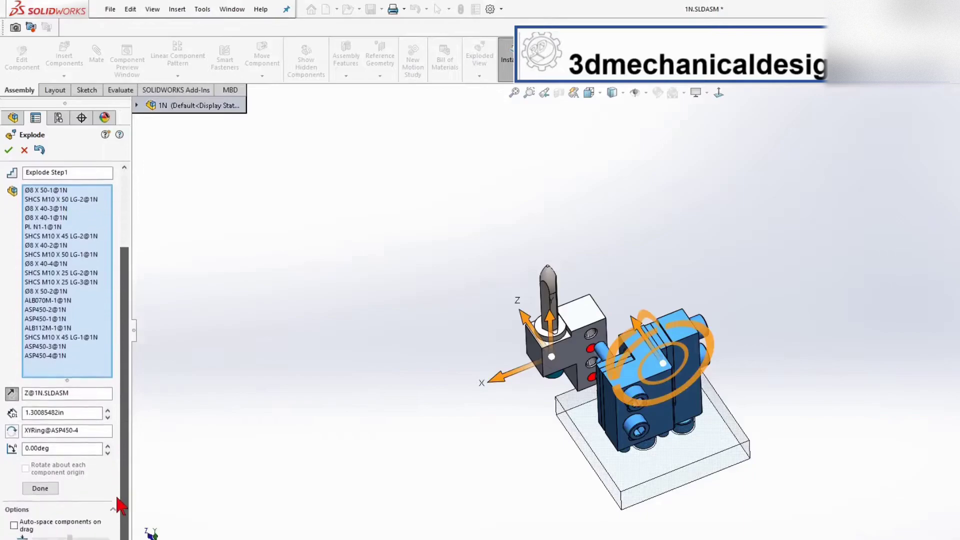
click(40, 477)
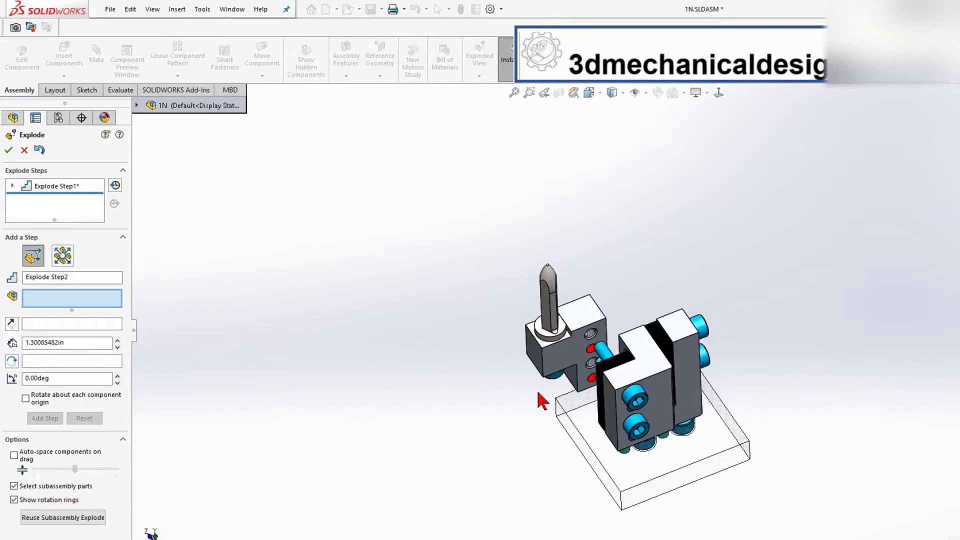
Step: Add an explode step that lifts the punch about 2.05 in along Y out of its retainer block
middle_drag(540, 397, 557, 320)
click(560, 308)
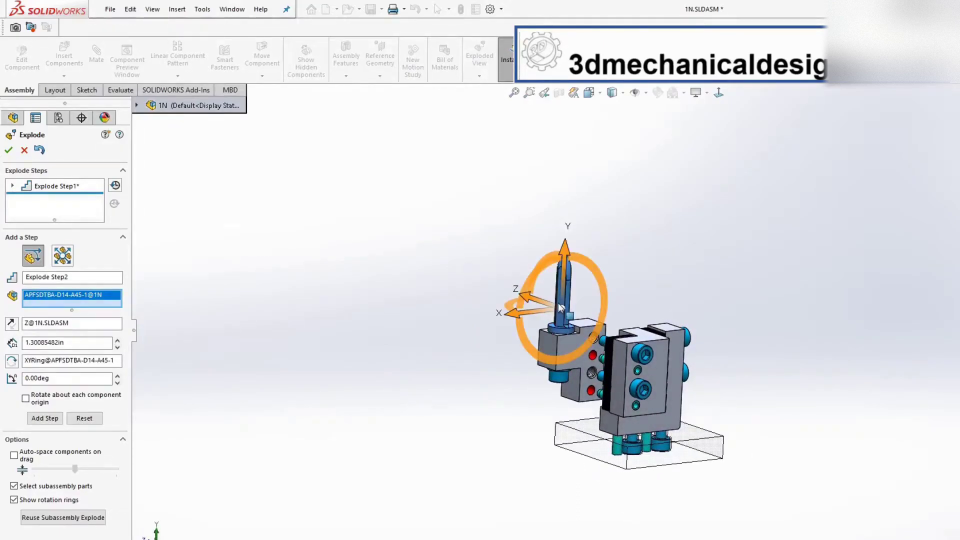
drag(564, 260, 571, 189)
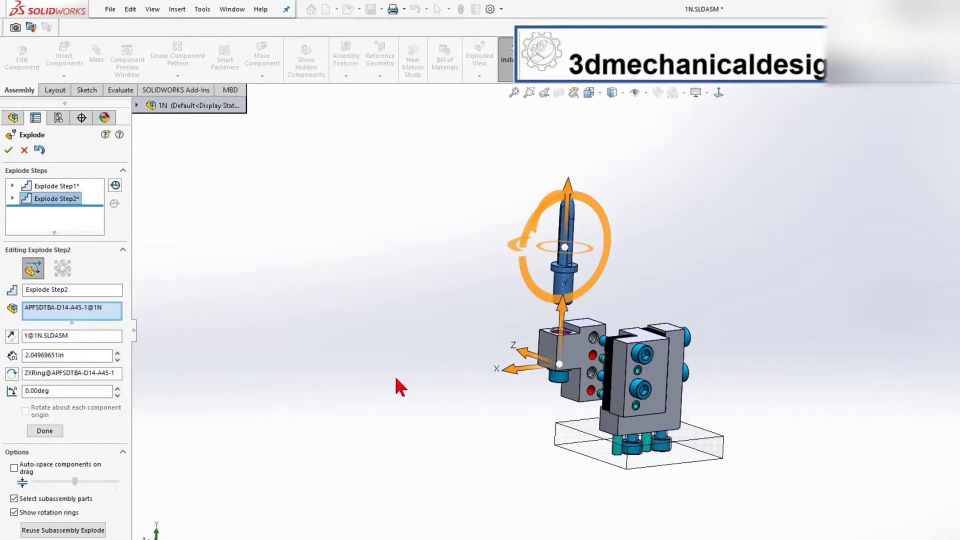
click(44, 431)
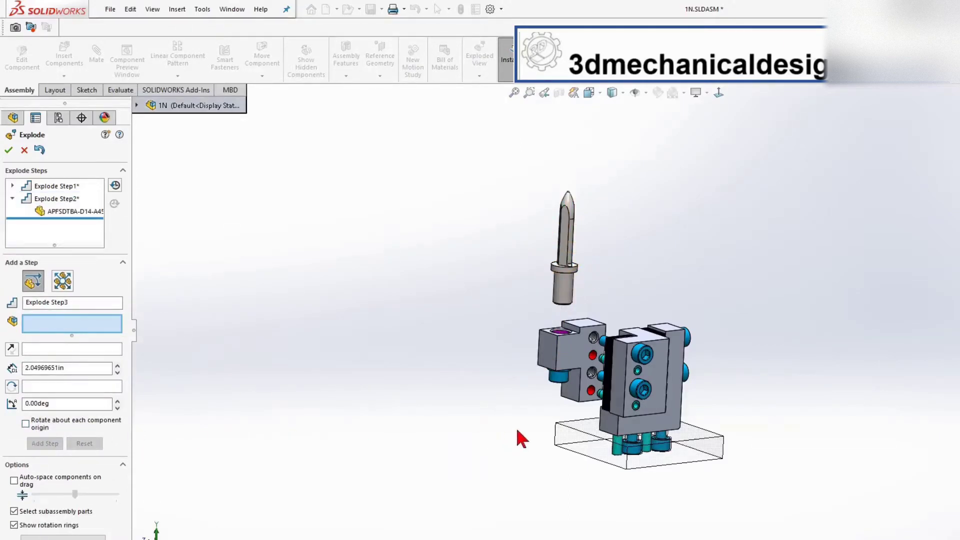
Step: Add an explode step lowering the SHCS M10 X 25 screw and M10 washer about 1.18 in along Y, leaving the retainer block in place
scroll(517, 437, down, 4)
drag(615, 271, 613, 261)
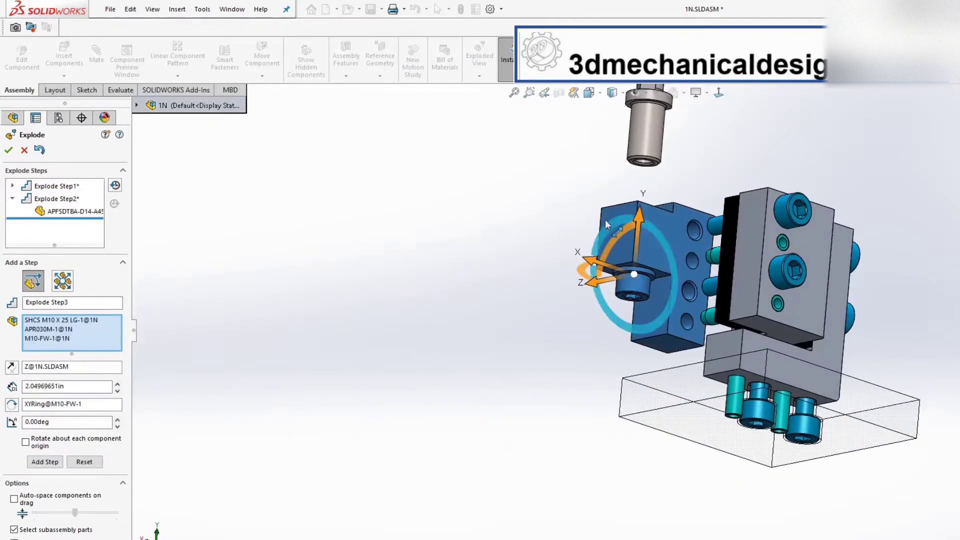
click(676, 217)
drag(639, 220, 555, 290)
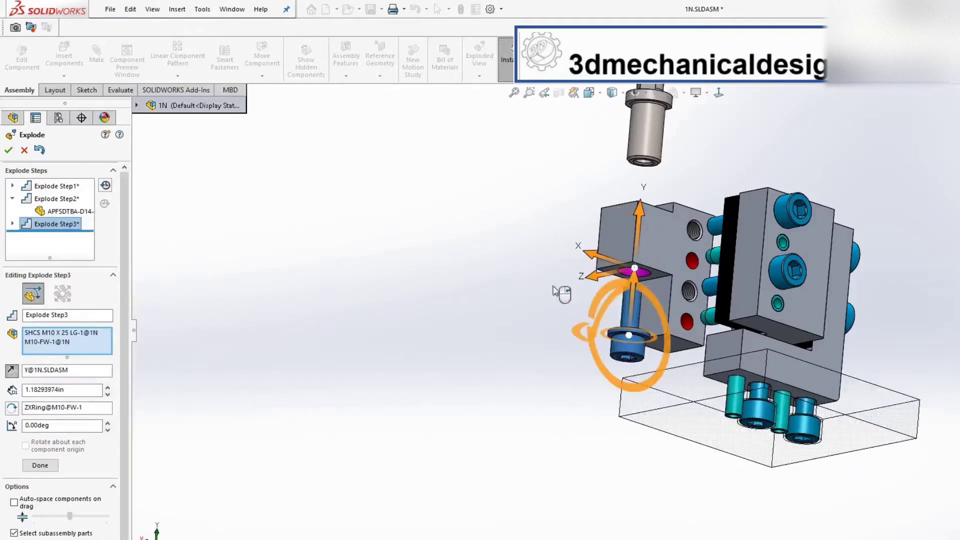
click(40, 465)
Step: Explode the two black plates ASP450-1 and ASP450-2 along Z as an auto-spaced chain, about 0.38 in
scroll(766, 237, down, 5)
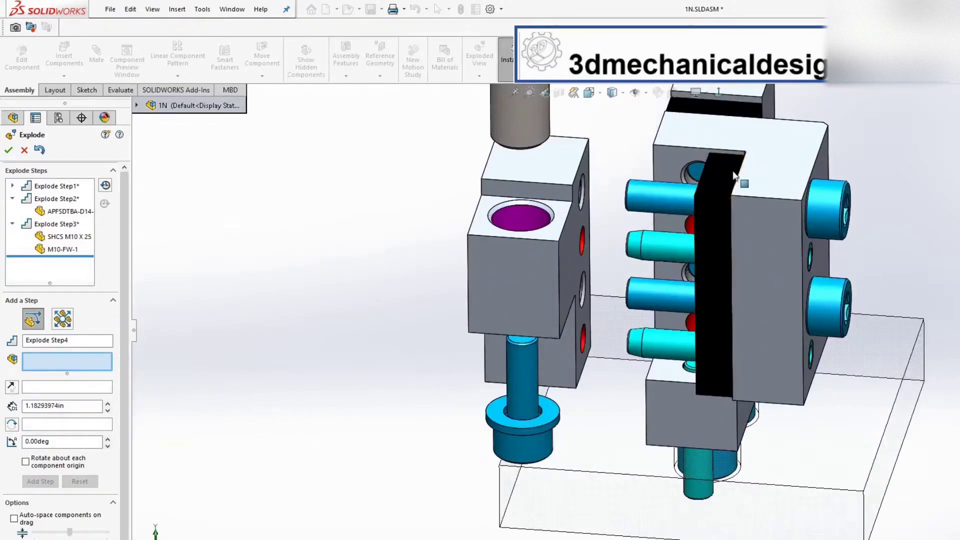
click(716, 170)
click(716, 170)
scroll(129, 450, down, 1)
click(14, 519)
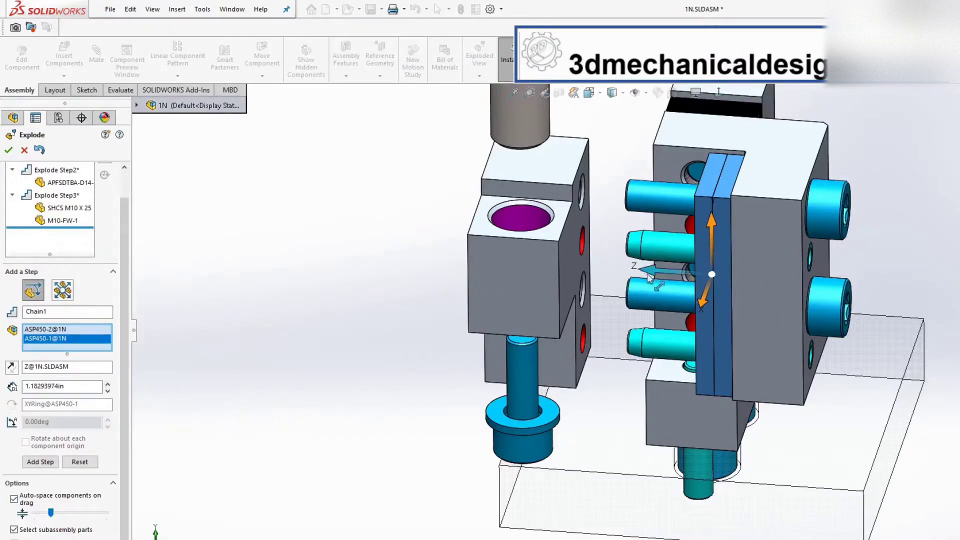
drag(650, 270, 472, 268)
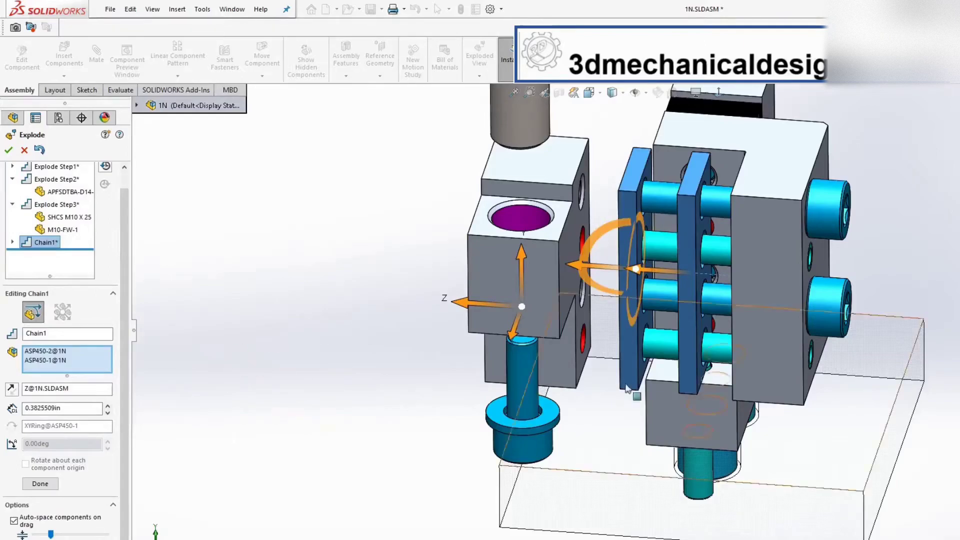
click(40, 483)
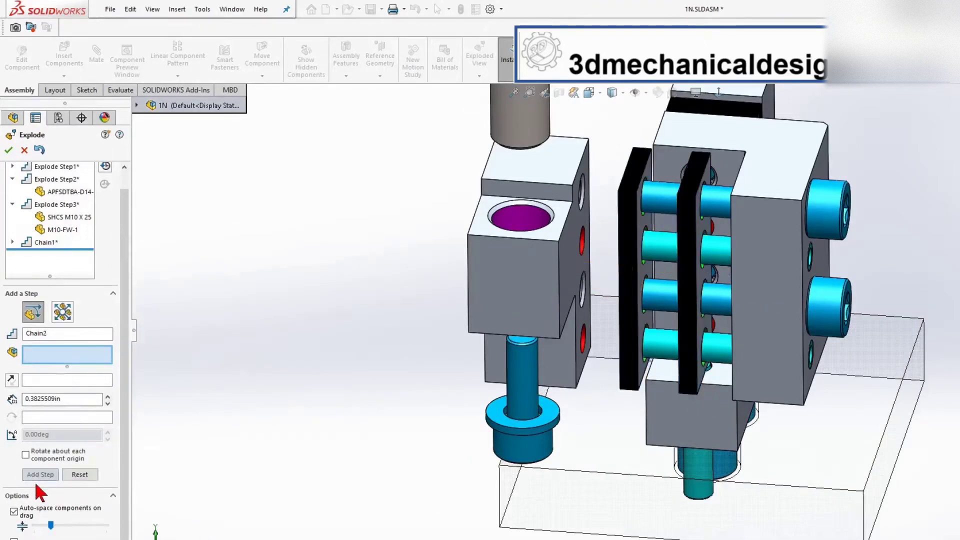
Step: With auto-spacing off, explode the two Ø8 X 50 dowels and two SHCS M10 X 50 screws about 2.02 in along Z out of the block
click(14, 511)
scroll(665, 339, down, 3)
click(628, 339)
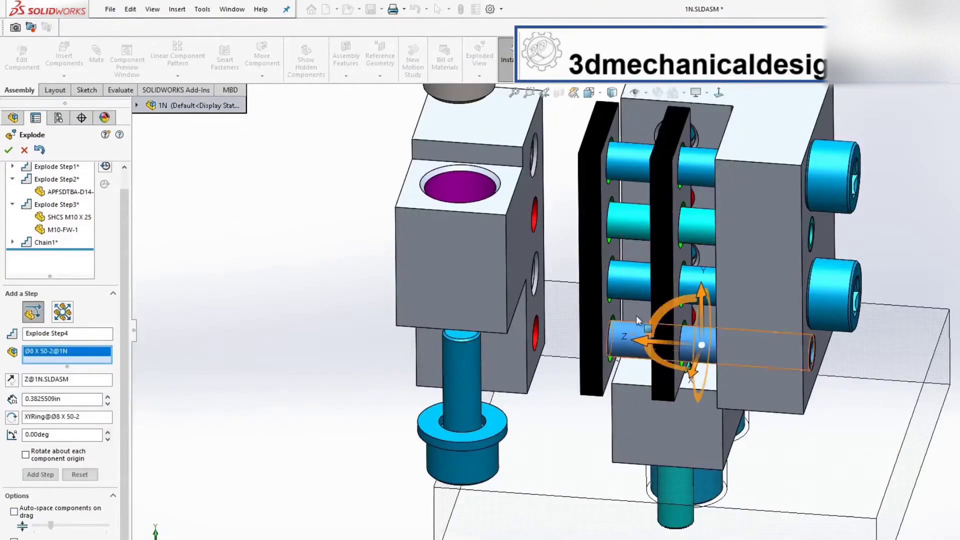
click(642, 279)
click(644, 218)
click(645, 158)
drag(669, 168, 890, 191)
scroll(637, 285, up, 2)
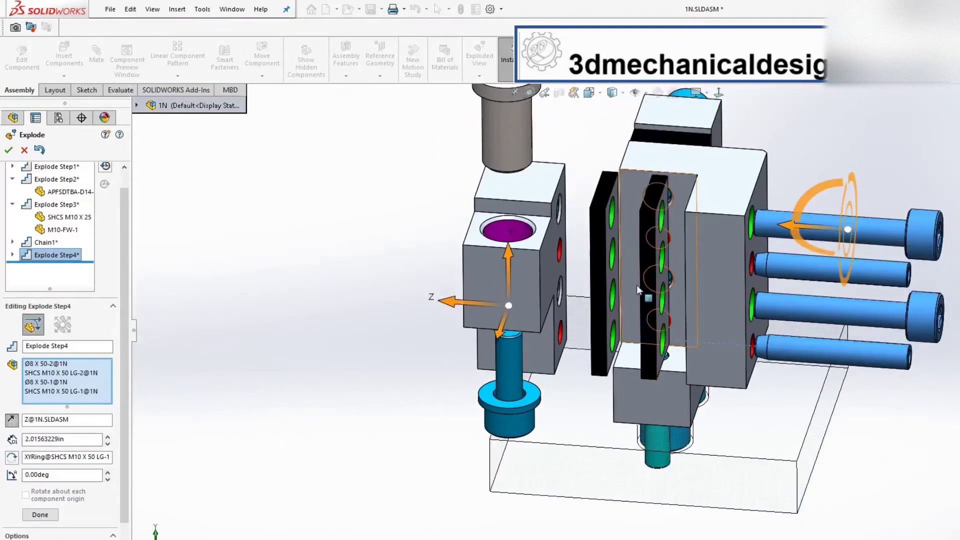
middle_drag(637, 285, 432, 320)
click(34, 515)
Step: Add an explode step moving the L-shaped block, base plate, ASP450-3 and ASP450-4 plates and their fasteners about 0.97 in along X
middle_drag(575, 340, 734, 418)
scroll(735, 419, up, 3)
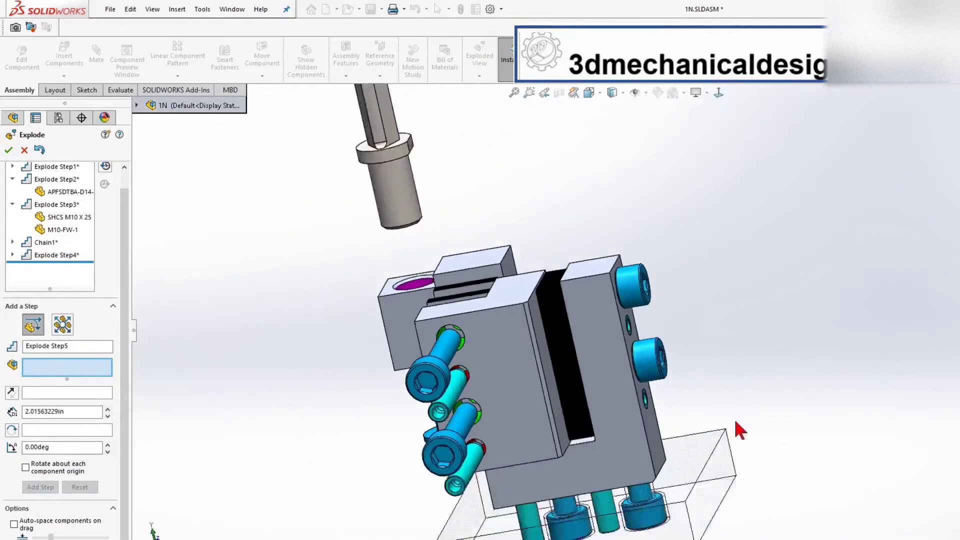
drag(720, 510, 591, 298)
middle_drag(645, 425, 565, 340)
scroll(523, 397, down, 3)
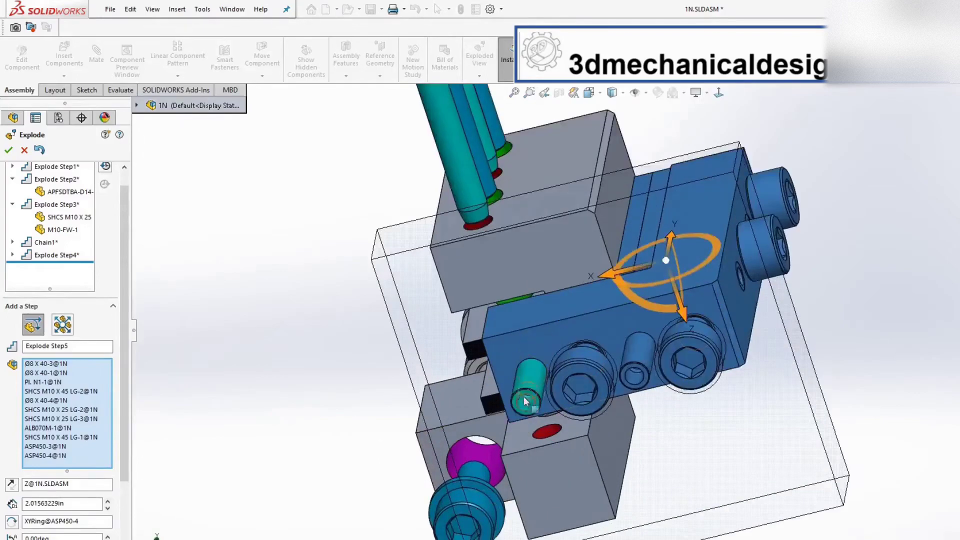
click(526, 400)
scroll(625, 325, up, 3)
middle_drag(640, 325, 650, 525)
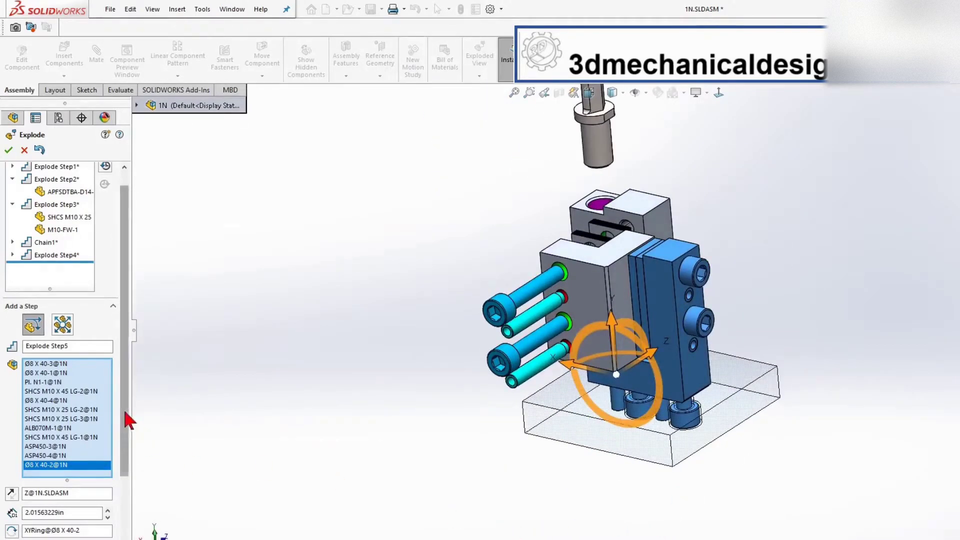
scroll(128, 418, down, 3)
drag(567, 368, 602, 375)
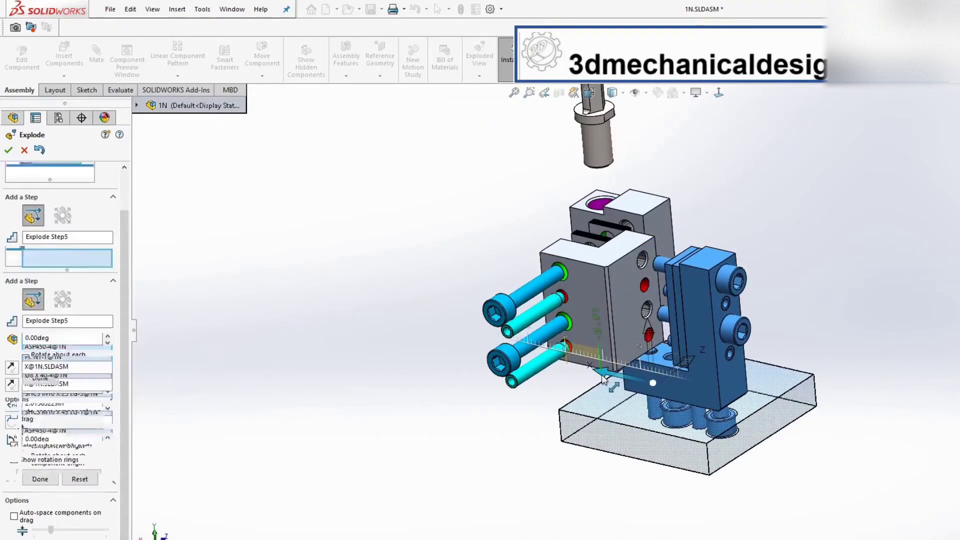
drag(124, 457, 107, 525)
click(39, 470)
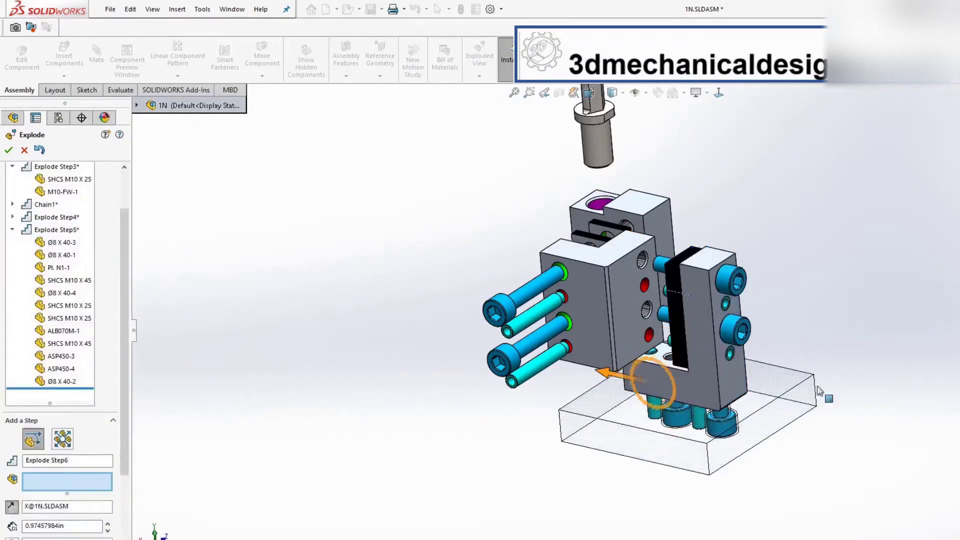
Step: With auto-spacing on, explode the two black plates ASP450-3 and ASP450-4 as a chain about 0.27 in along X
middle_drag(820, 394, 870, 425)
scroll(643, 232, down, 4)
scroll(640, 232, up, 1)
click(593, 245)
click(577, 237)
scroll(61, 485, down, 3)
click(14, 499)
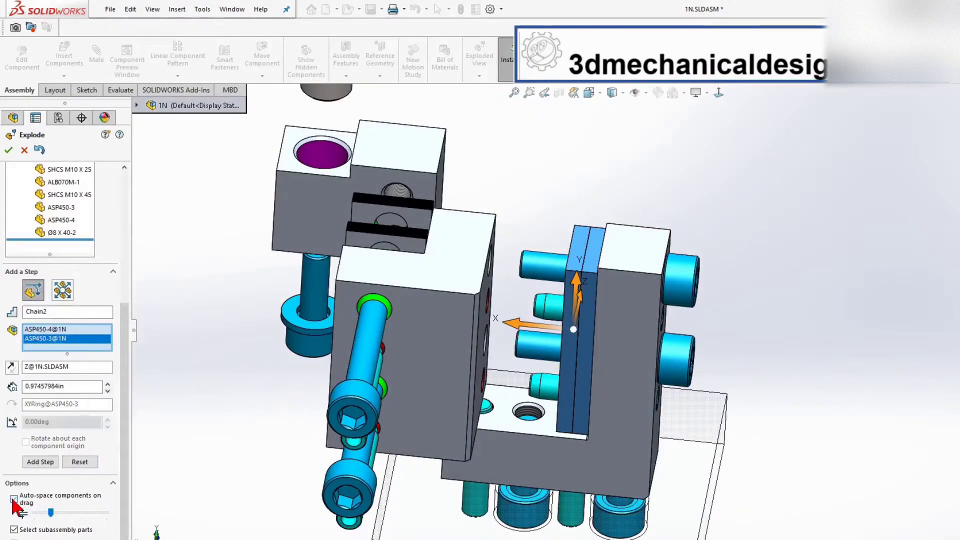
drag(528, 324, 400, 317)
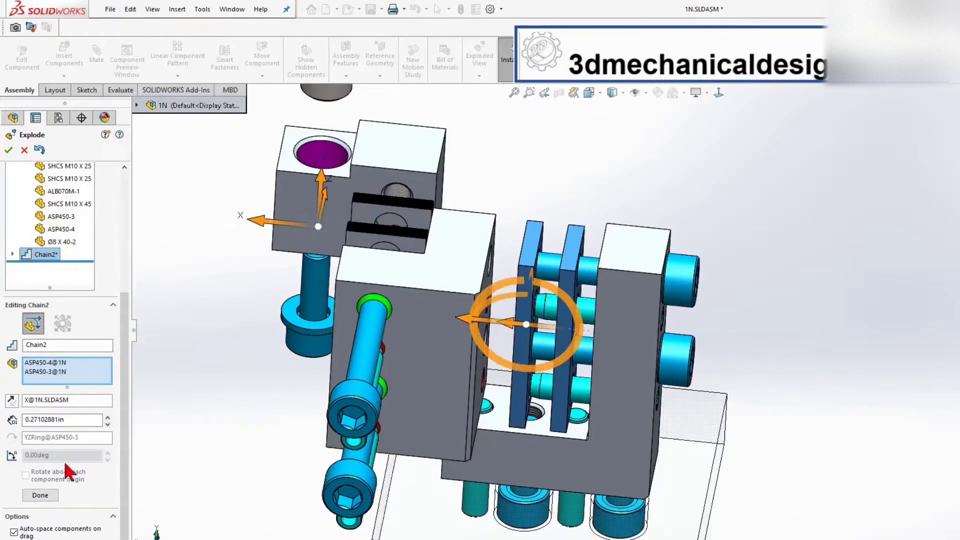
click(42, 494)
Step: With auto-spacing off, explode the two SHCS M10 X 45 screws and two Ø8 X 40 dowels about 2.11 in along X out of the L-shaped block
click(15, 523)
click(581, 265)
ctrl+click(545, 305)
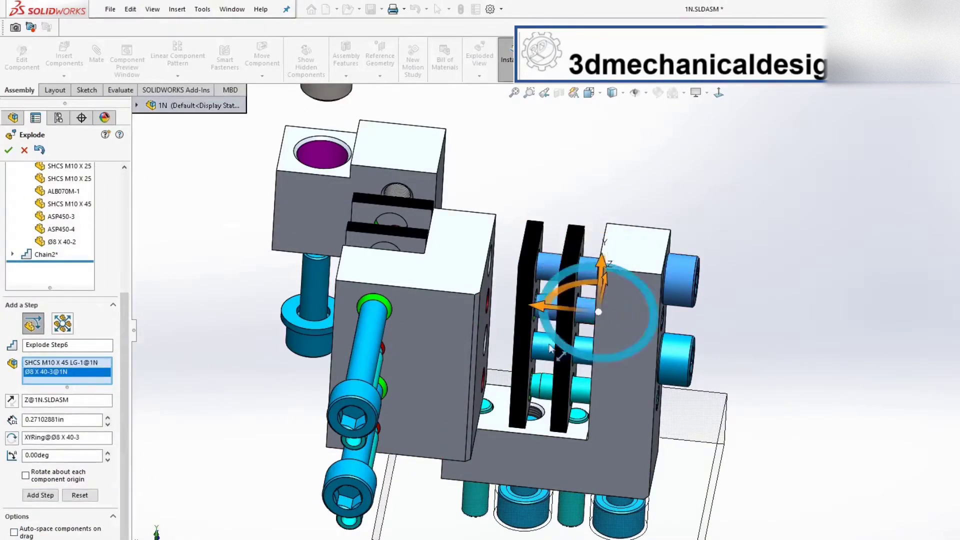
ctrl+click(545, 345)
ctrl+click(540, 390)
drag(539, 388, 710, 404)
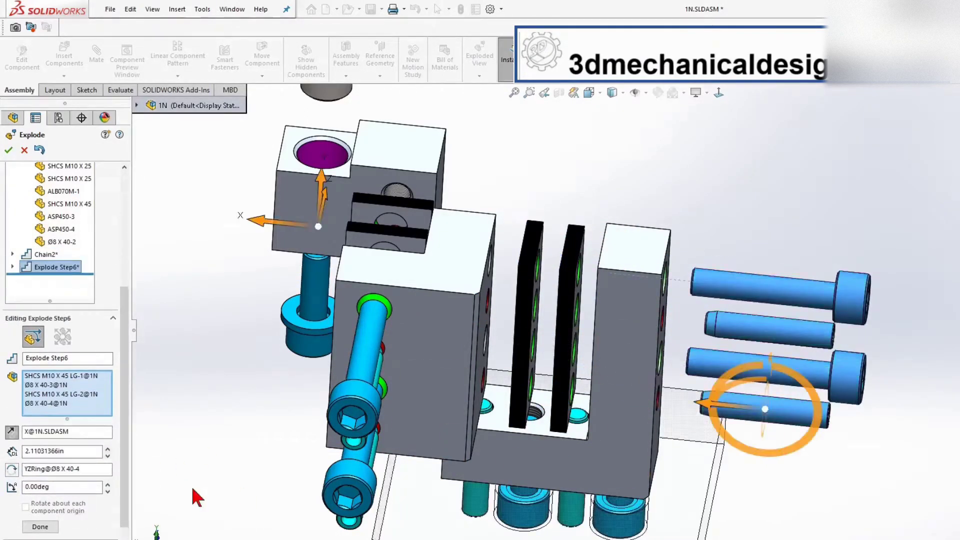
click(39, 526)
Step: Add an explode step lowering the base plate with its two Ø8 X 40 dowels and two SHCS M10 X 25 screws about 1.64 in along Y
scroll(730, 450, up, 3)
middle_drag(750, 465, 749, 433)
drag(697, 496, 516, 454)
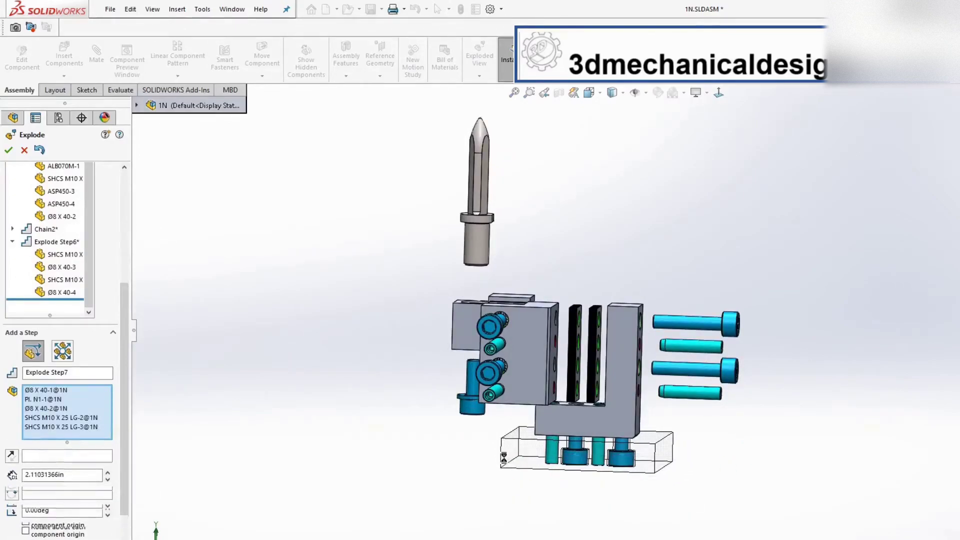
drag(622, 381, 619, 443)
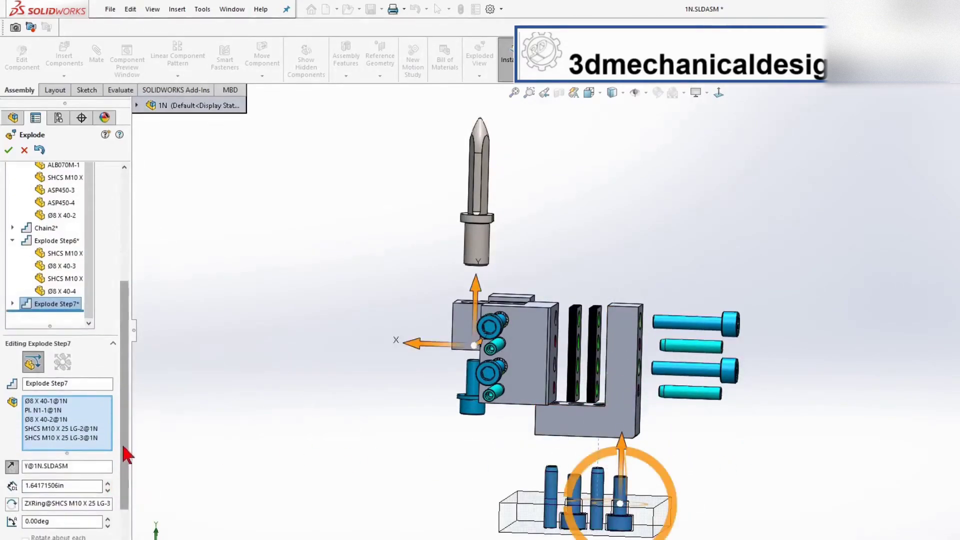
scroll(125, 450, down, 2)
click(40, 468)
Step: Add an explode step raising only the transparent base plate about 1.20 in along Y, and finish the exploded view
click(660, 517)
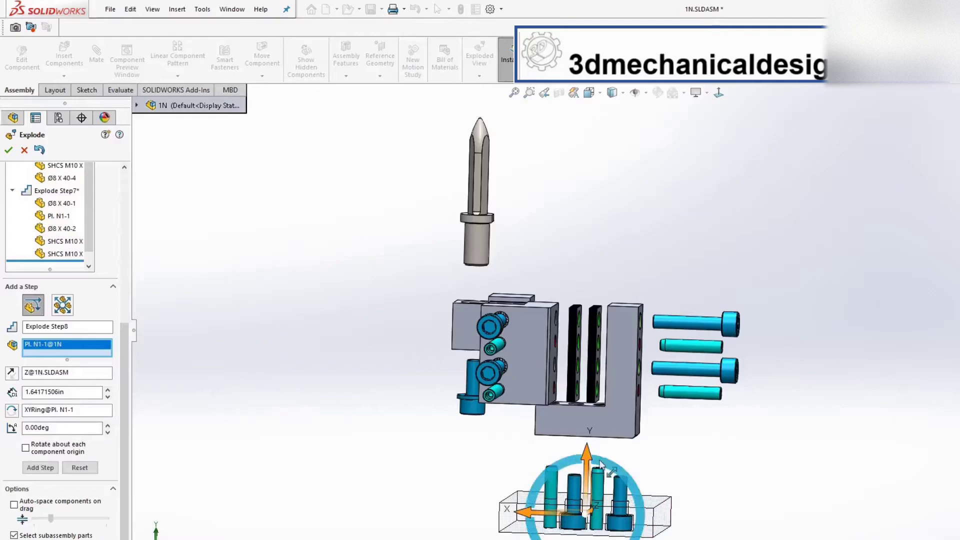
drag(580, 450, 586, 412)
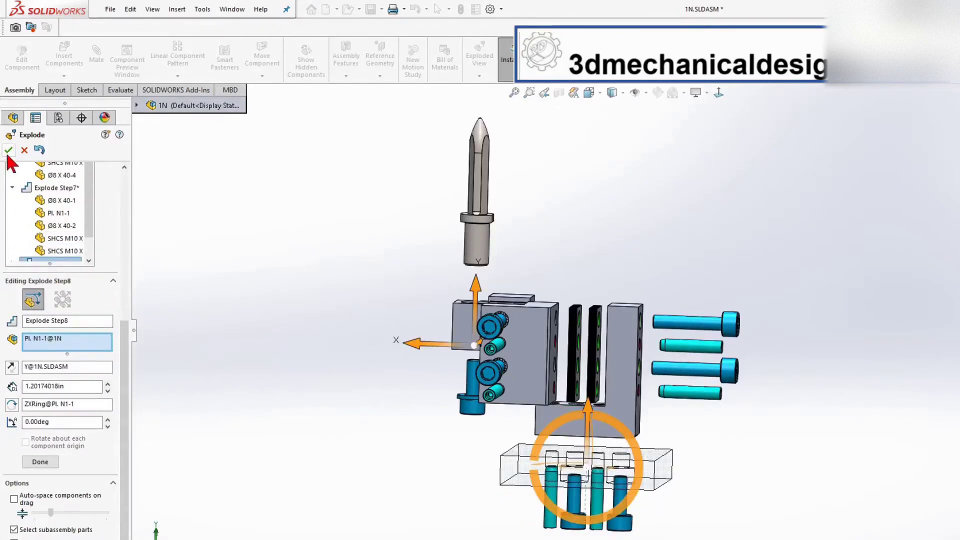
click(40, 462)
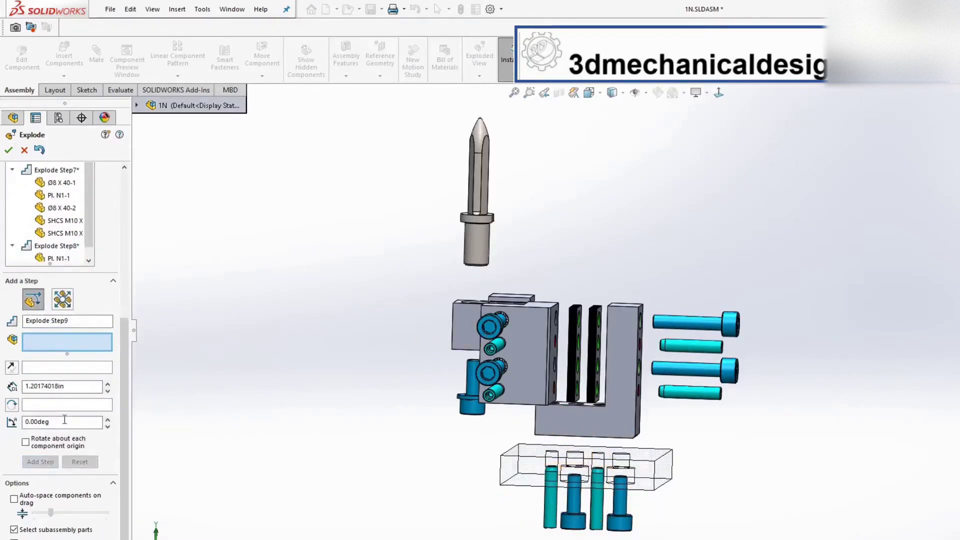
click(8, 150)
middle_drag(367, 327, 367, 349)
scroll(367, 349, up, 2)
scroll(539, 175, down, 1)
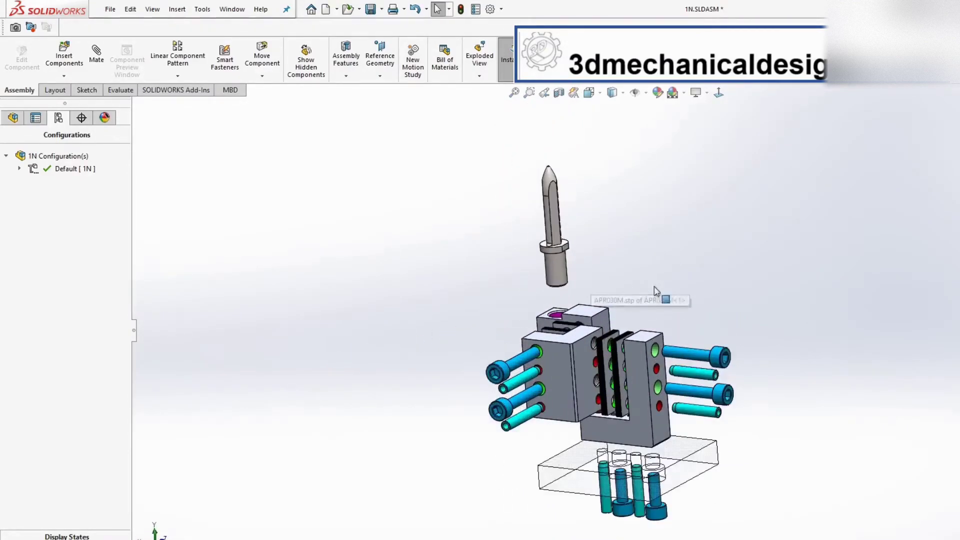
Step: List the explode steps under the Default configuration's exploded view, and toggle the assembly between collapsed and exploded states
click(19, 168)
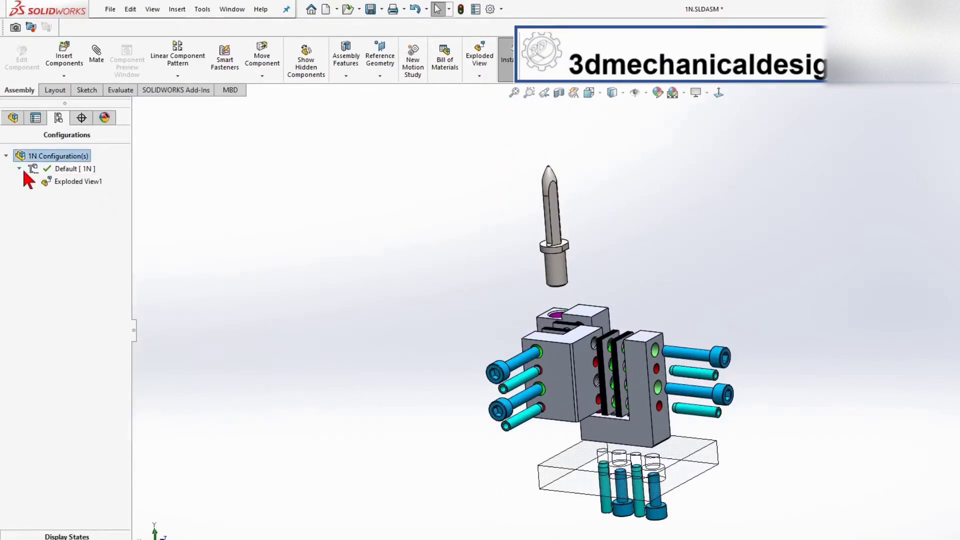
click(33, 181)
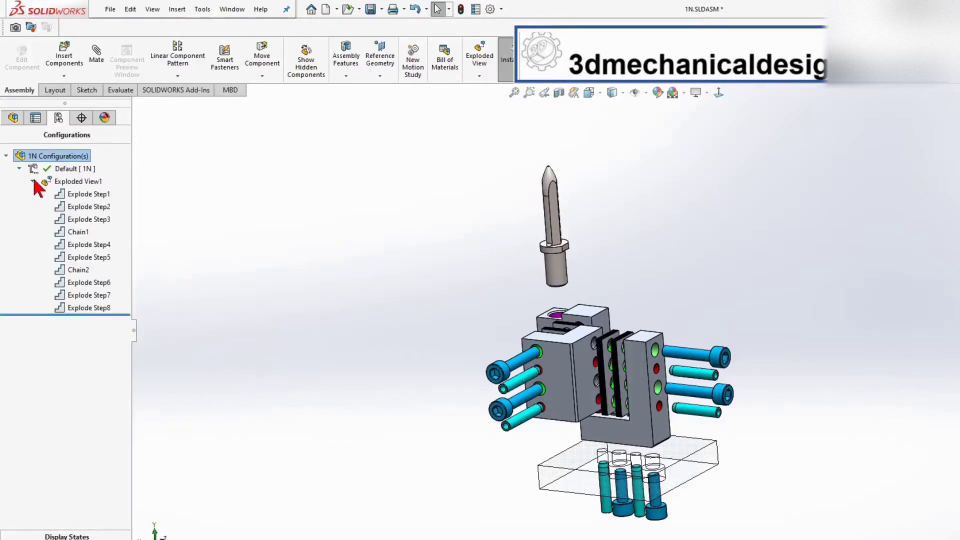
click(33, 181)
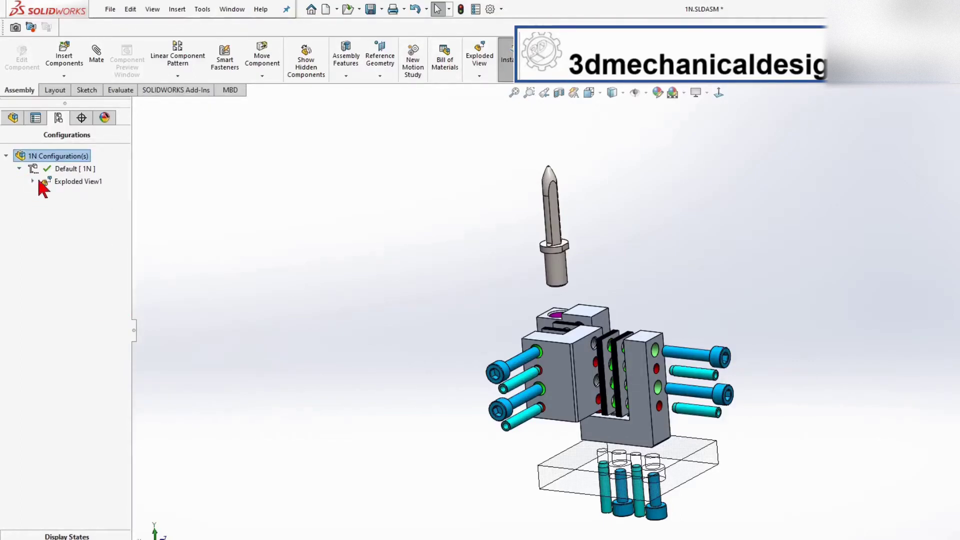
double_click(63, 183)
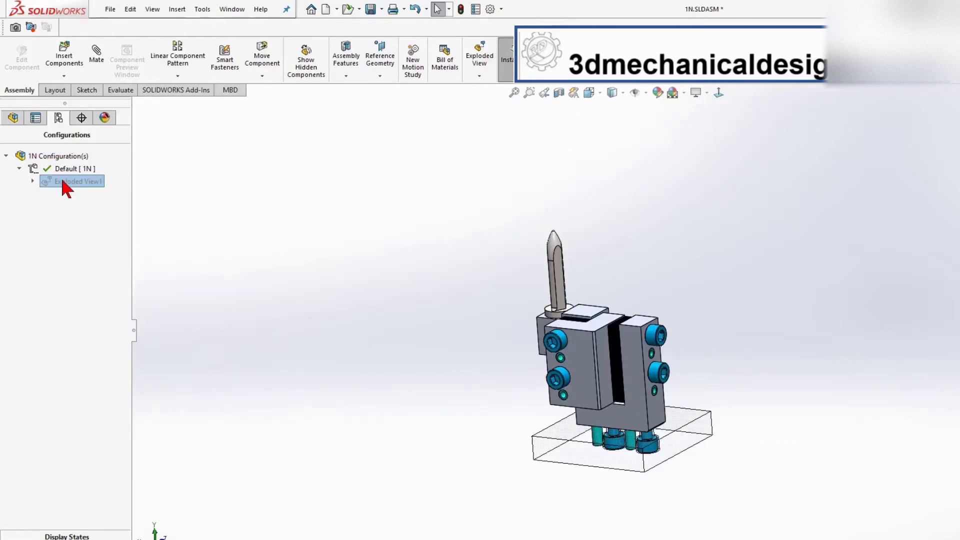
double_click(65, 184)
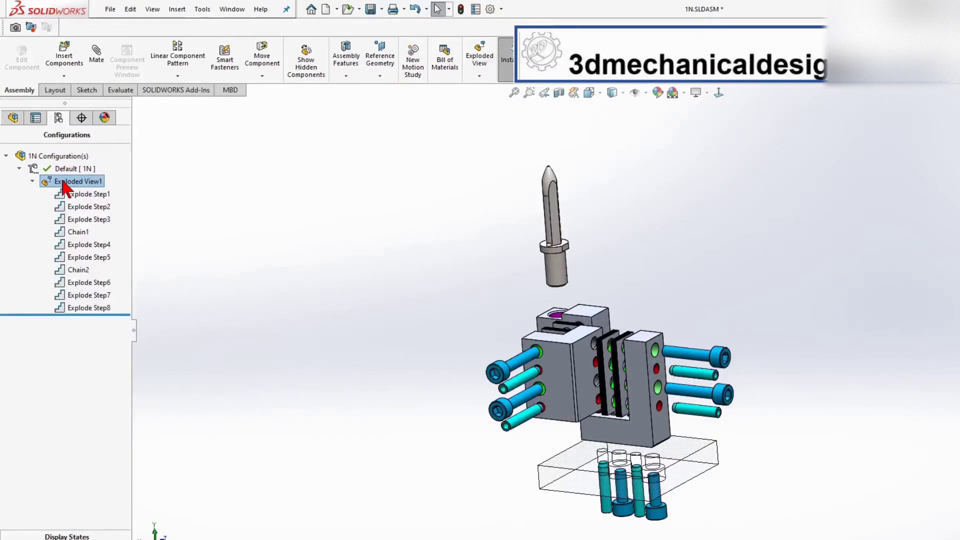
Step: Preview the exploded view's animated collapse, replay it once, and close the Animation Controller
right_click(65, 188)
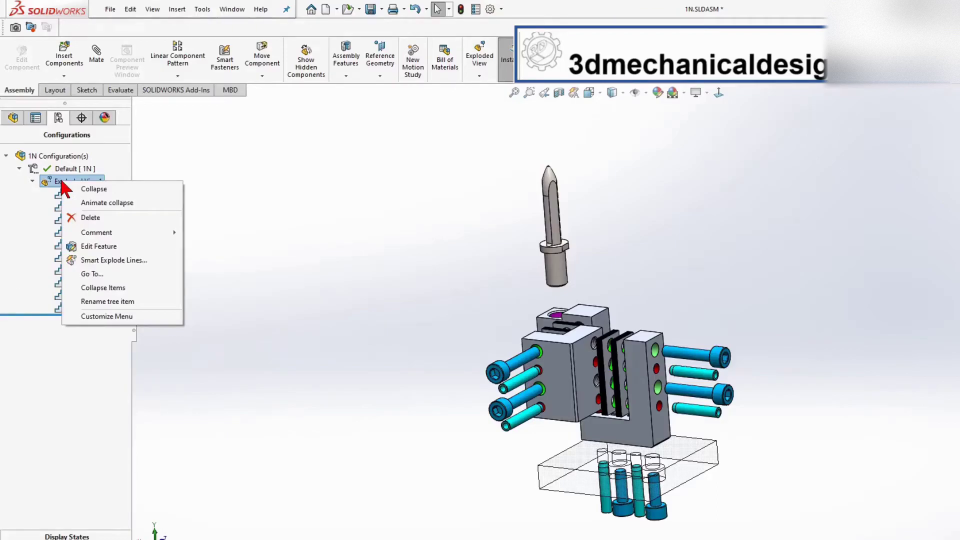
click(120, 203)
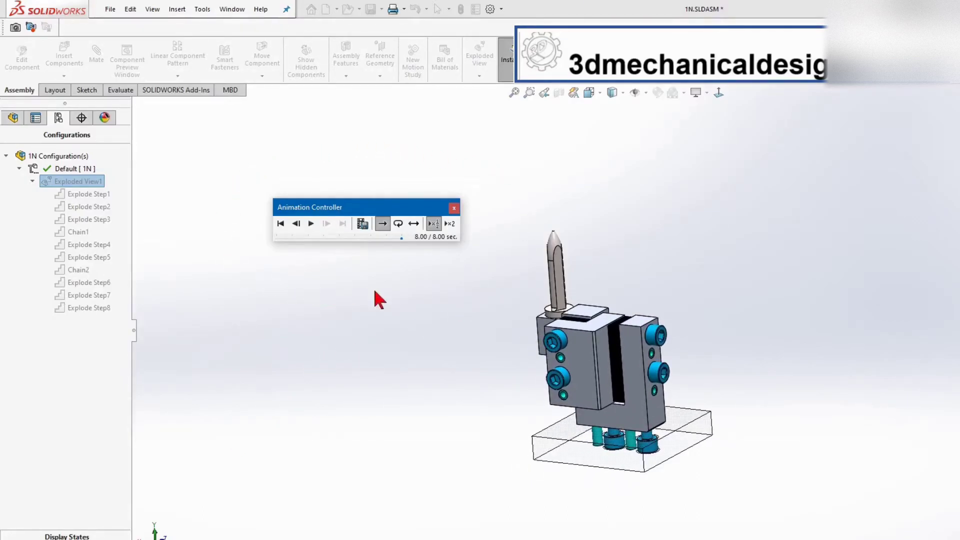
click(310, 223)
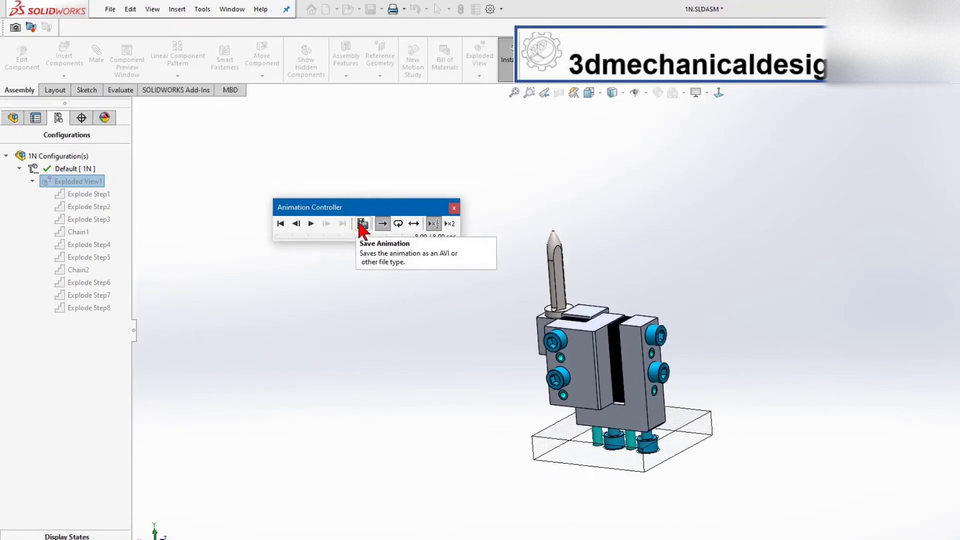
click(454, 207)
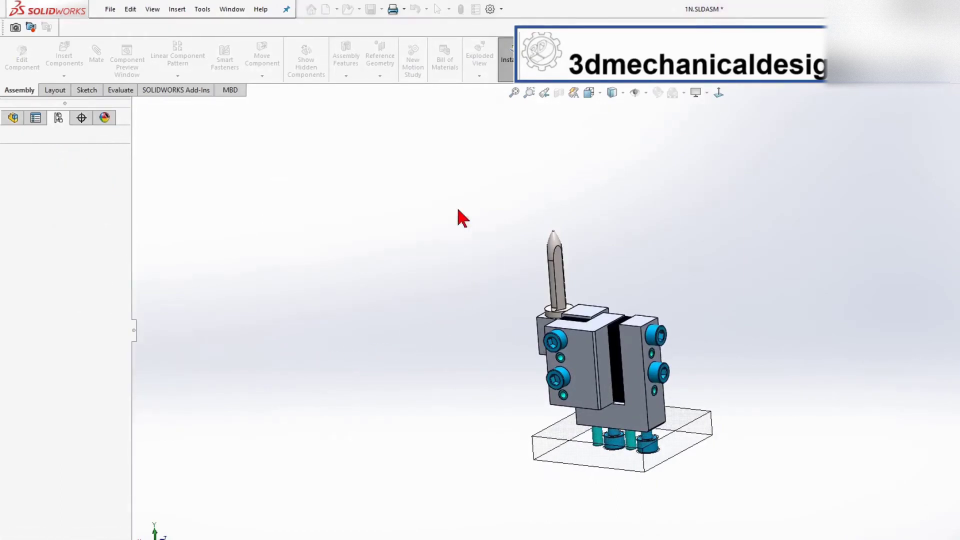
Step: Create a 10-second explode animation starting at 0 seconds in Motion Study 1 with the Animation Wizard, and play it
middle_drag(783, 466, 621, 424)
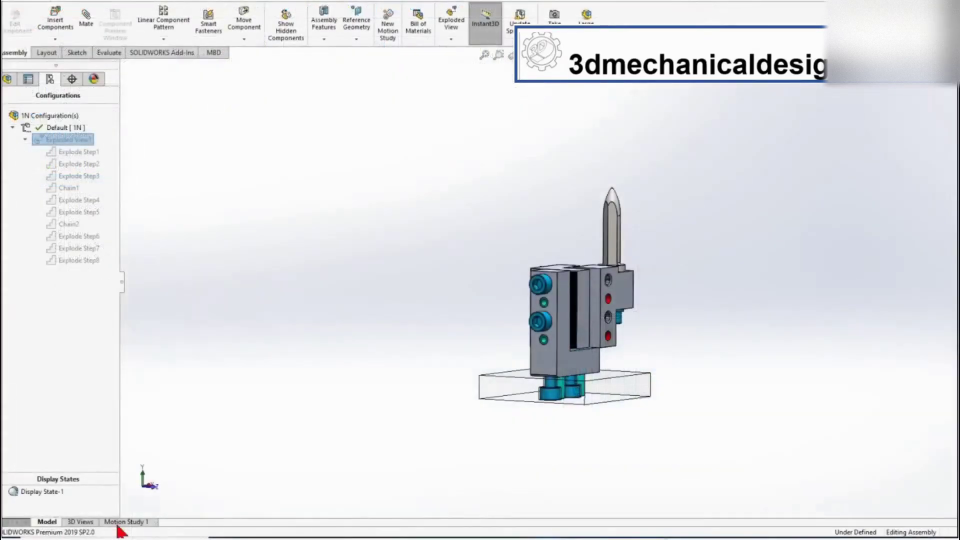
click(124, 521)
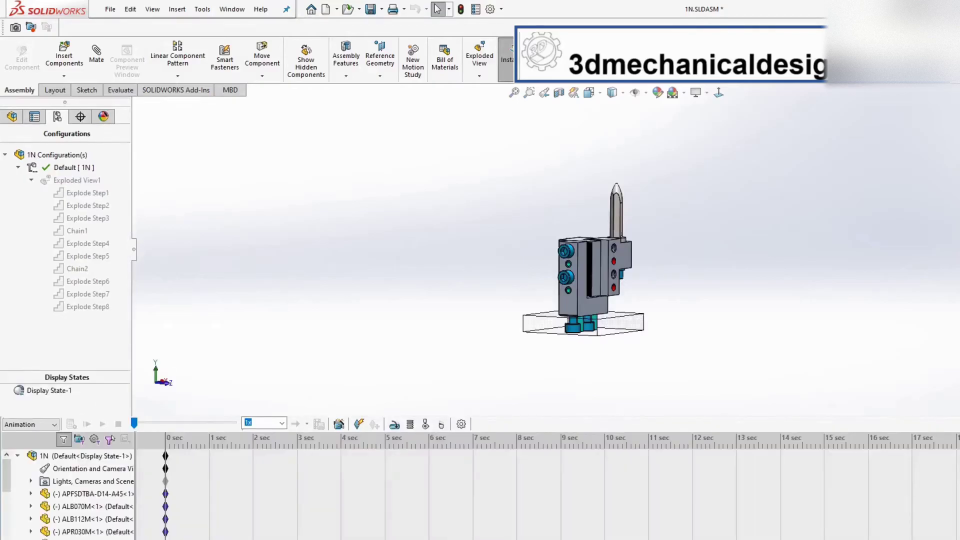
scroll(725, 251, down, 1)
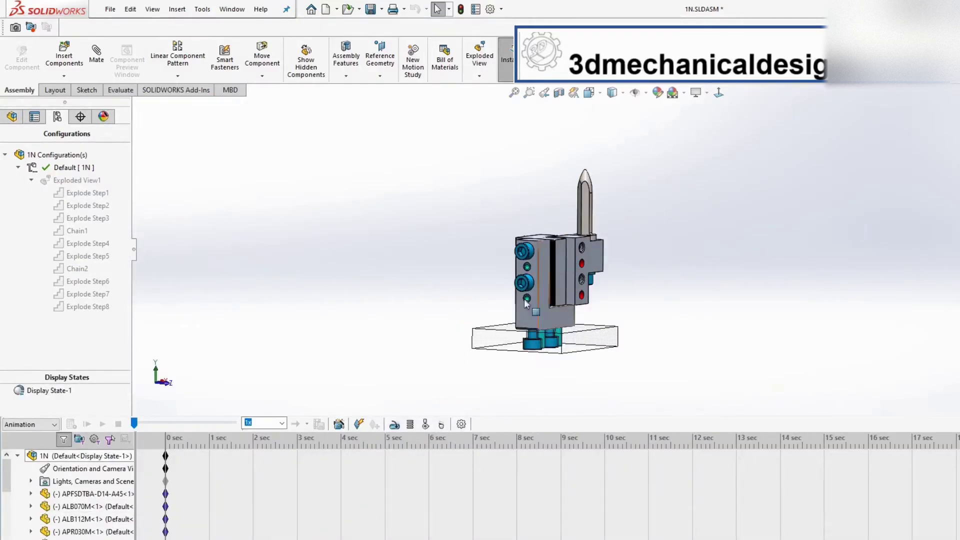
click(339, 424)
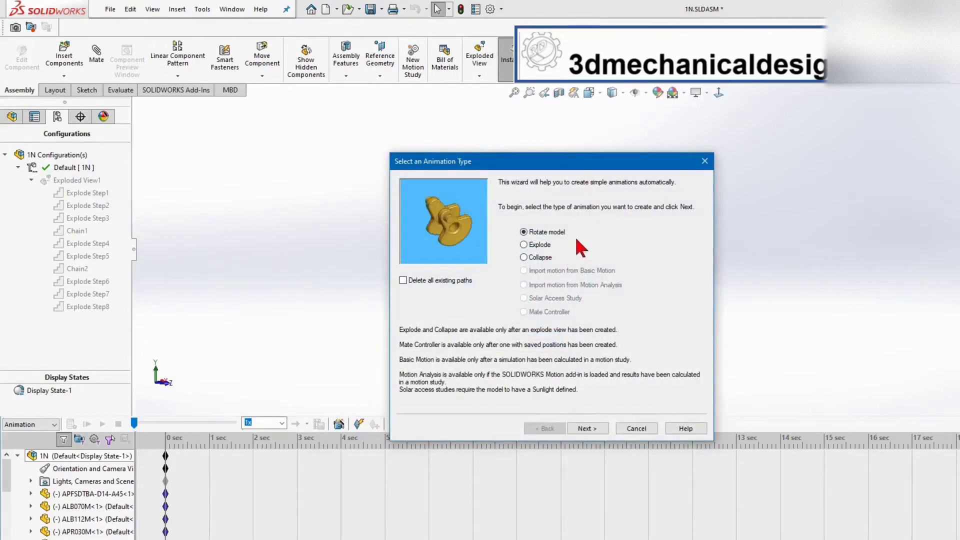
click(525, 245)
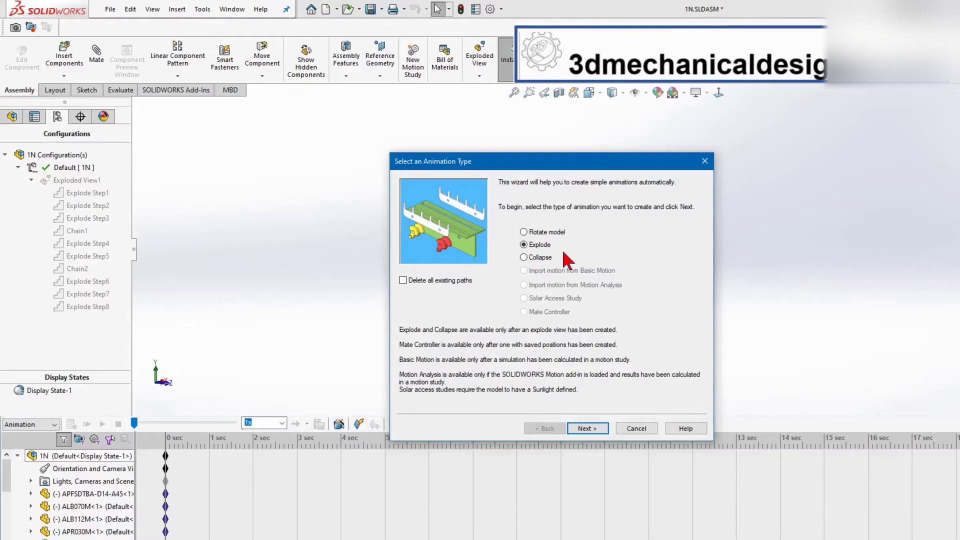
click(587, 428)
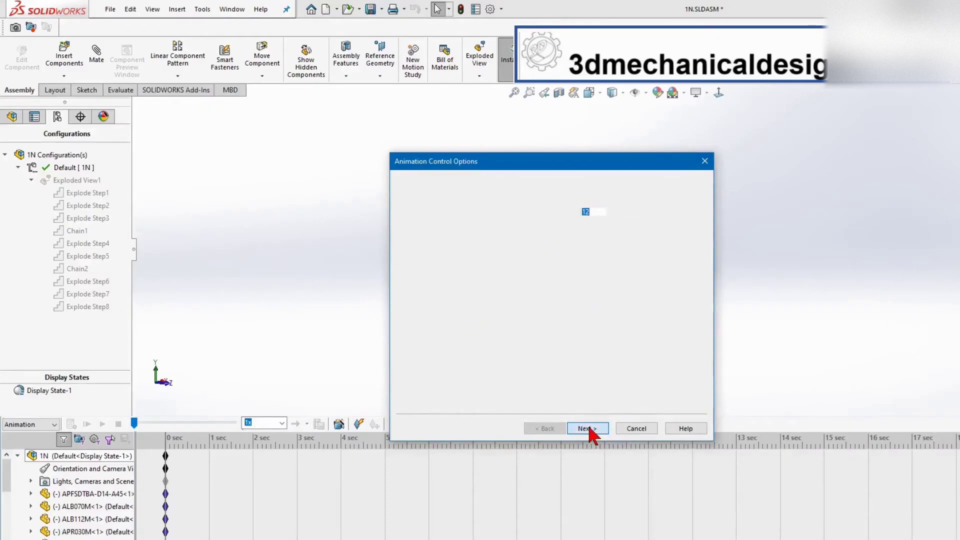
click(593, 212)
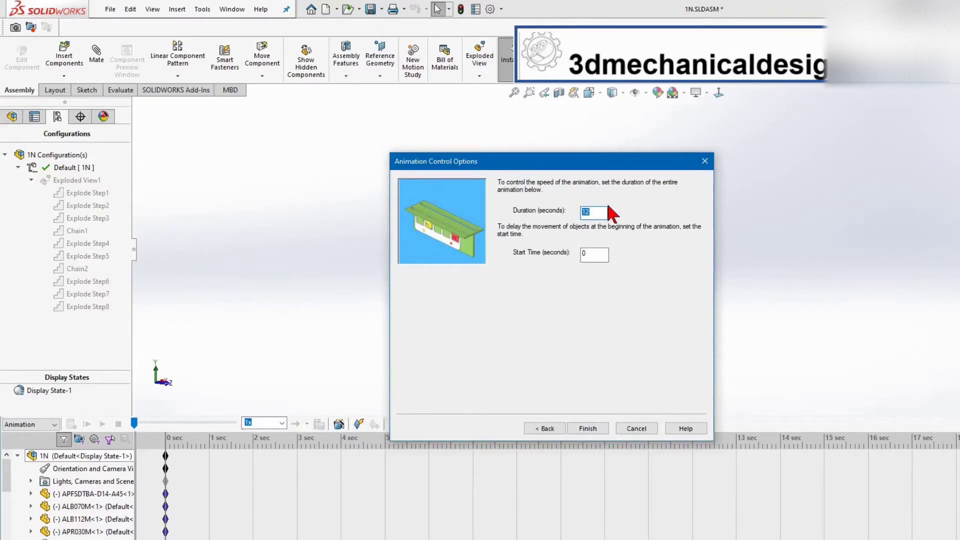
text(0)
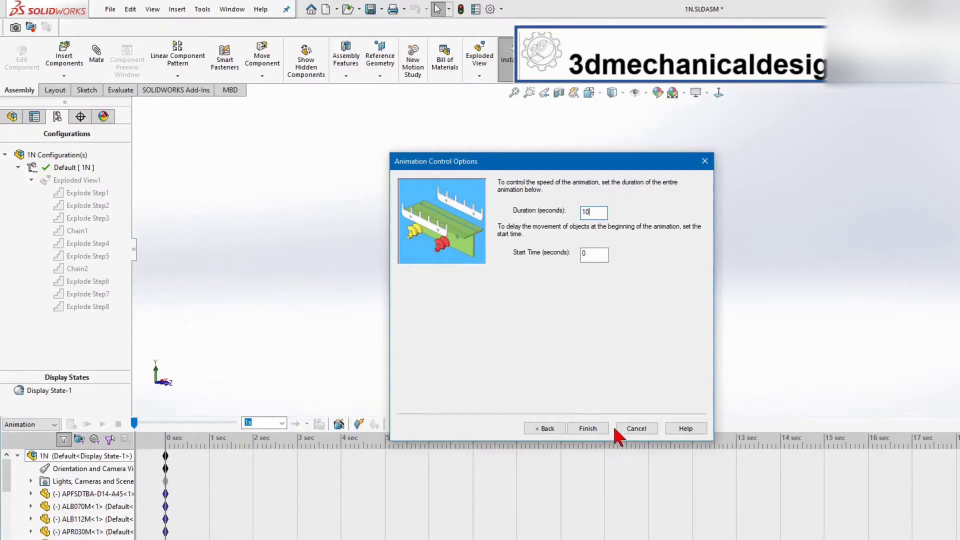
click(590, 428)
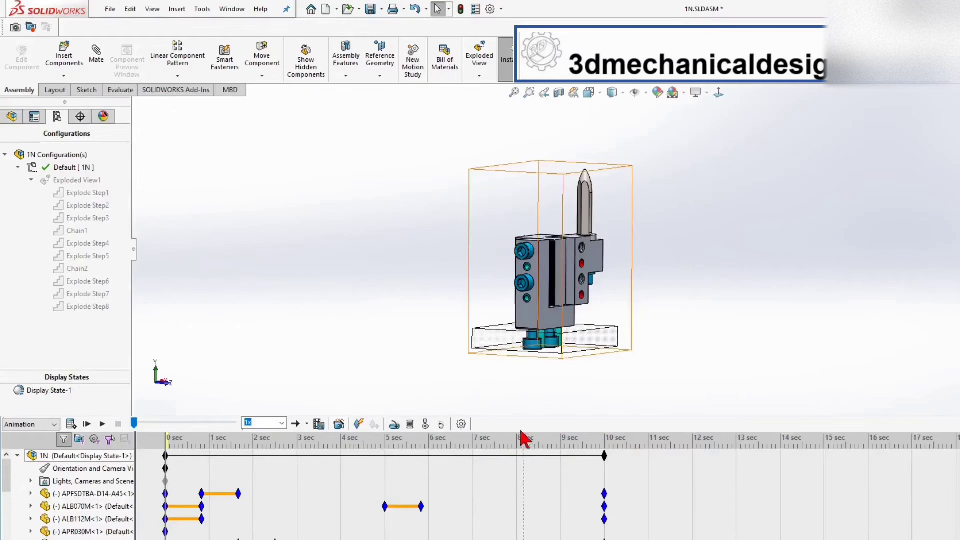
click(102, 424)
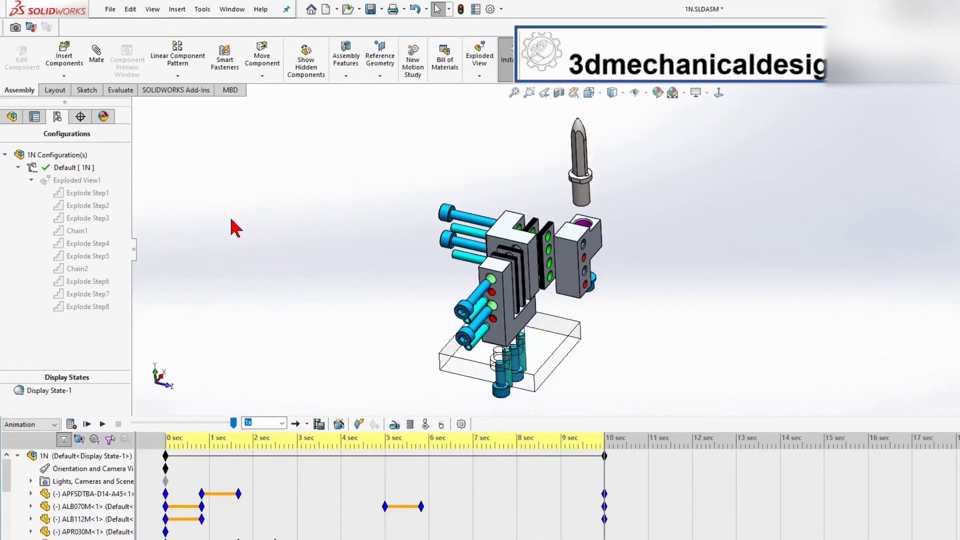
Step: Add a collapse animation with the Animation Wizard, running from 10 to 17 seconds on the timeline
click(338, 426)
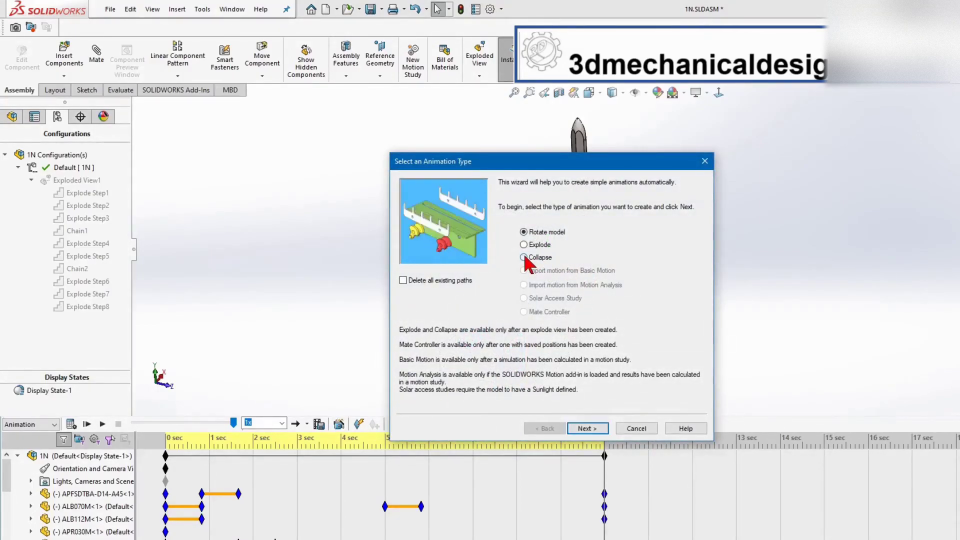
click(588, 429)
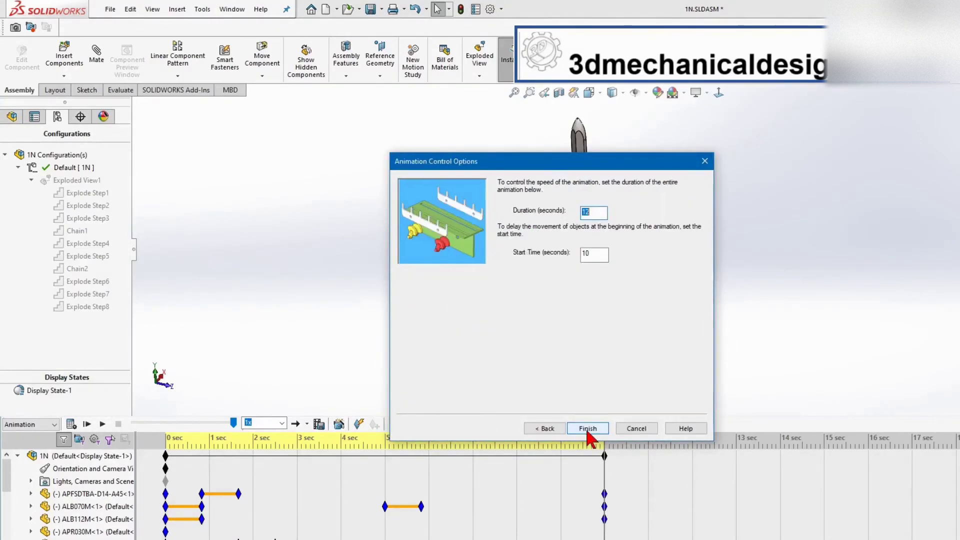
click(594, 211)
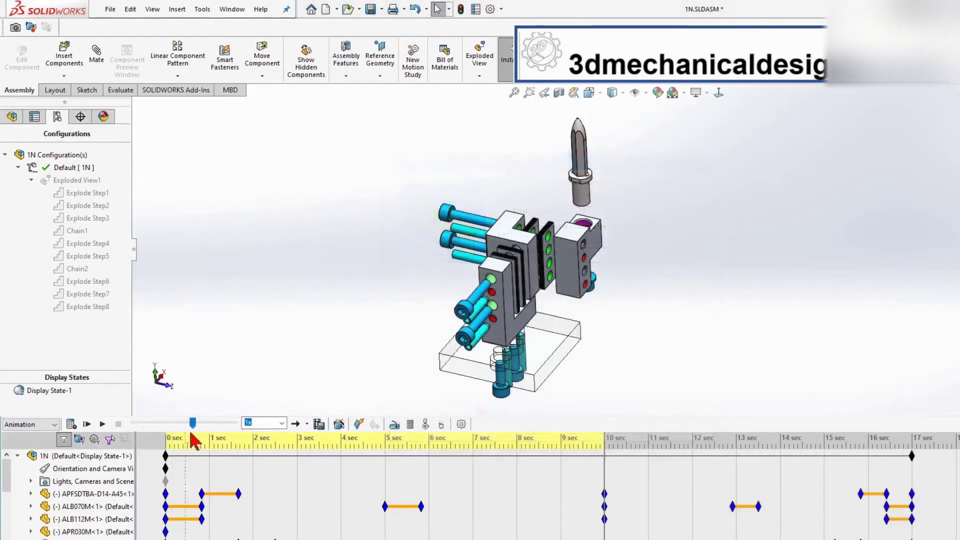
Step: Play the combined explode and collapse animation from the start, examining the moving assembly from different angles
drag(144, 422, 117, 424)
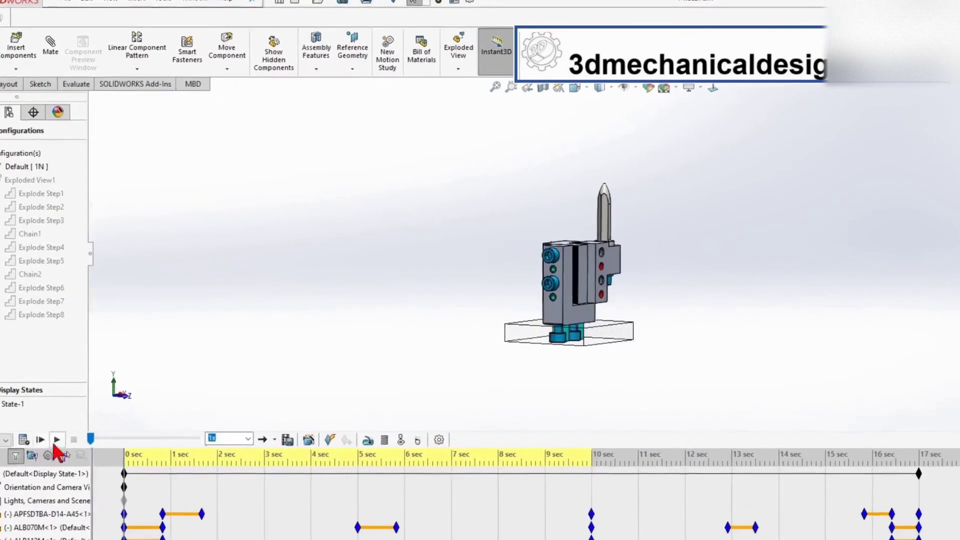
click(101, 425)
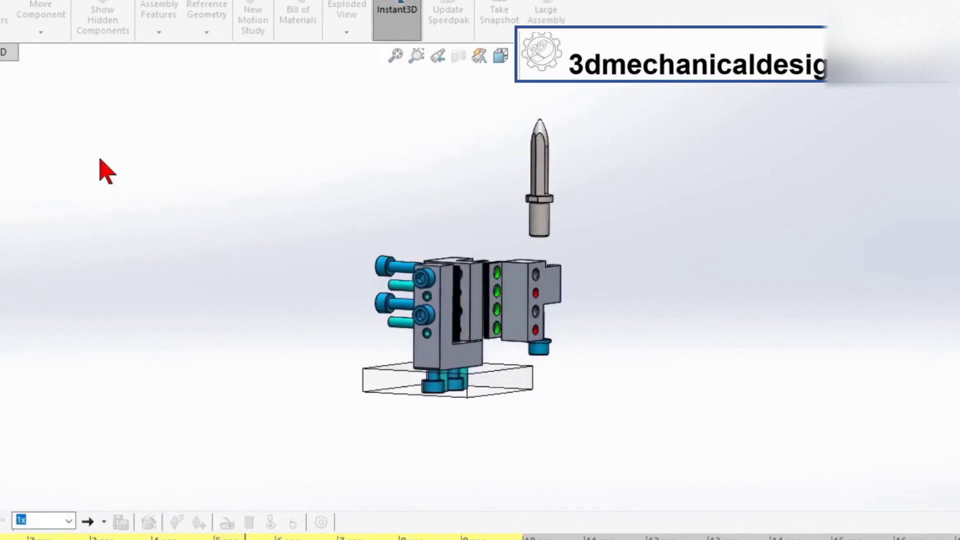
middle_drag(196, 213, 155, 365)
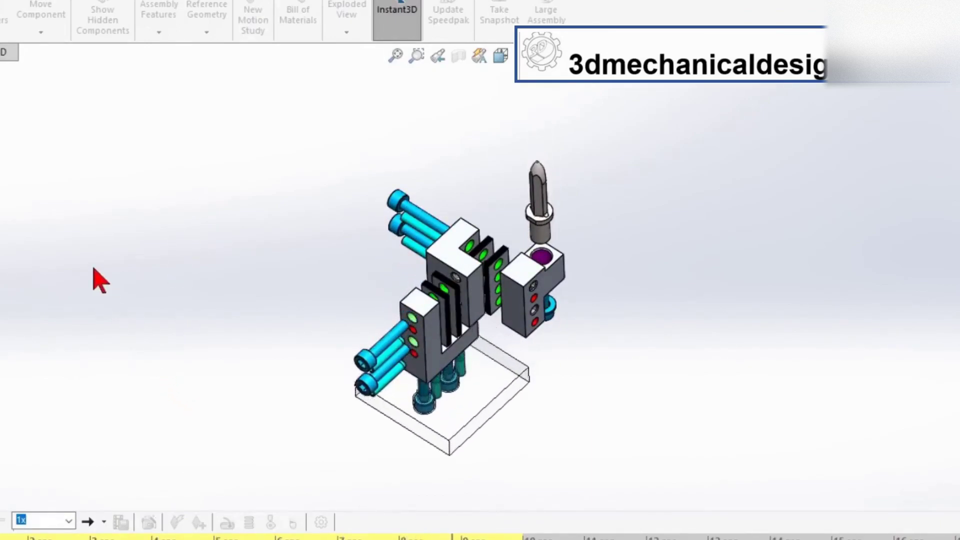
middle_drag(145, 321, 130, 241)
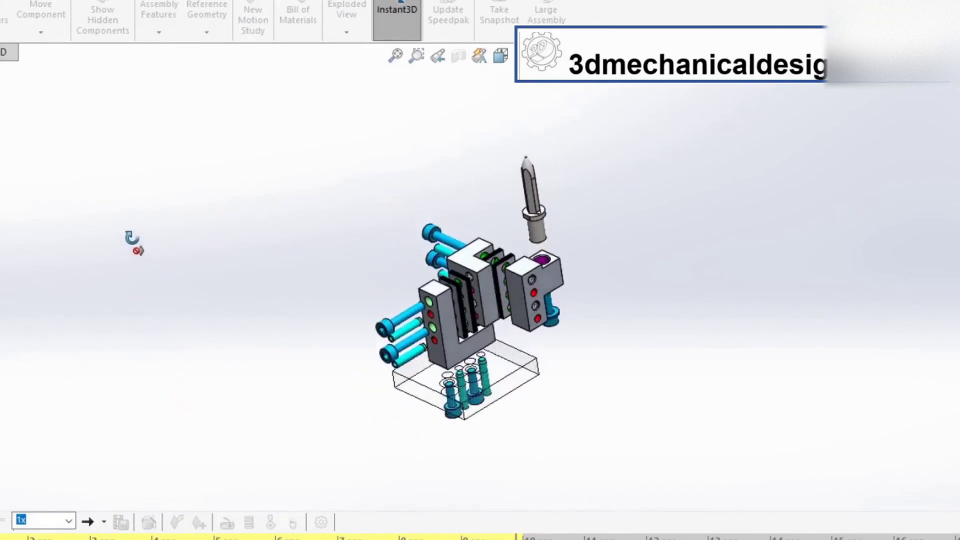